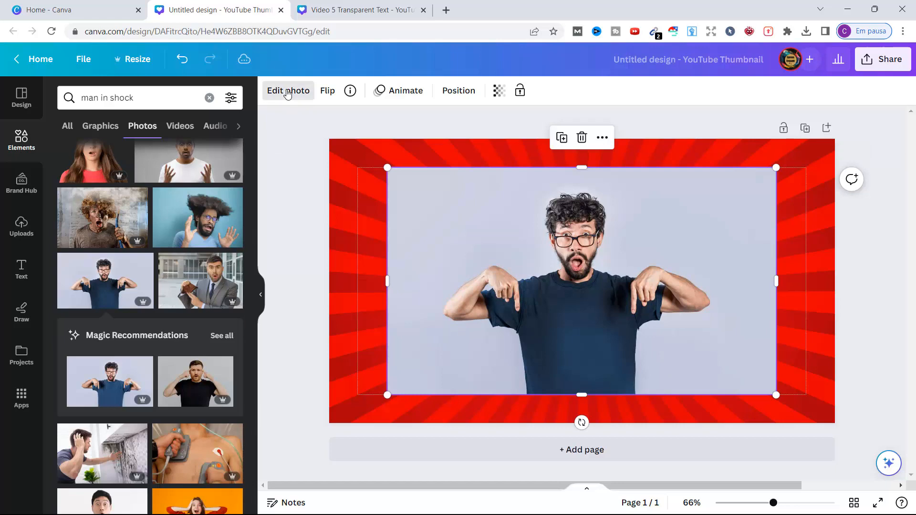
Remove the background from the man's photo and give it a white (#FFFFFF) Outline shadow of size 15
{"action": "left_click", "coordinate": [288, 92]}
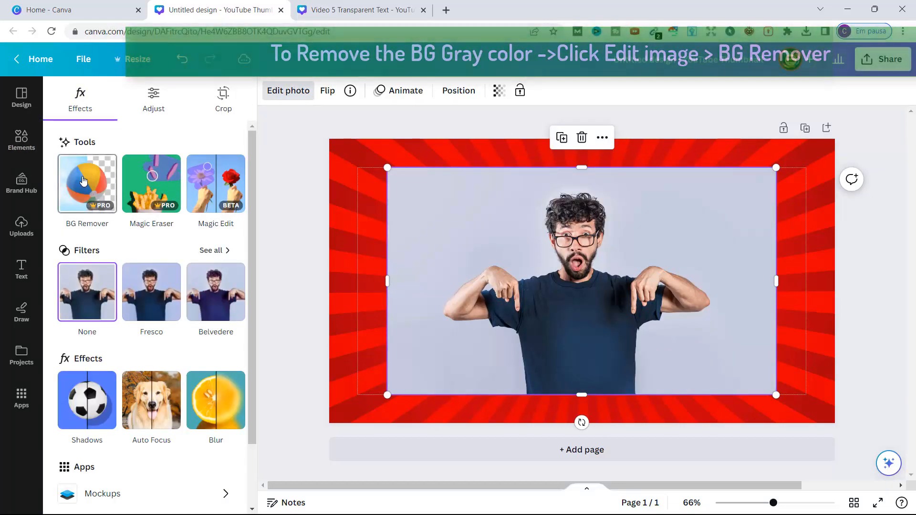
{"action": "left_click", "coordinate": [82, 181]}
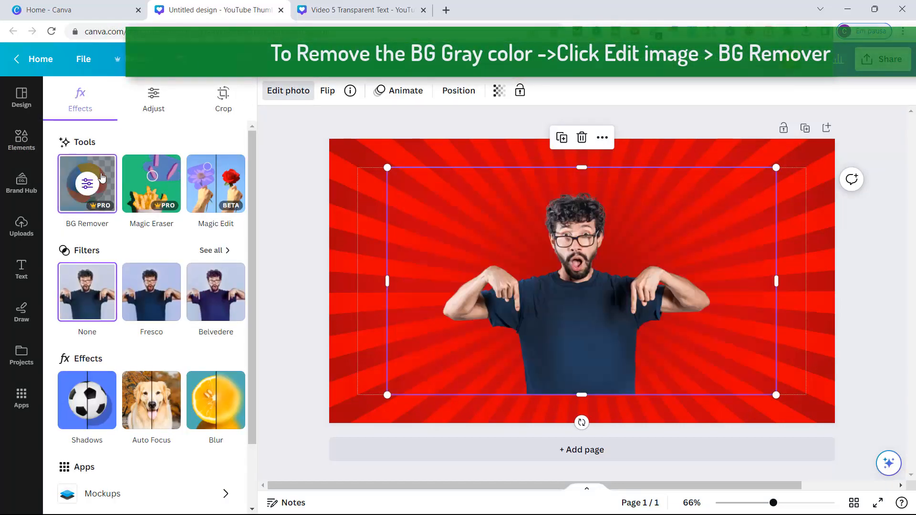
{"action": "left_click", "coordinate": [90, 404]}
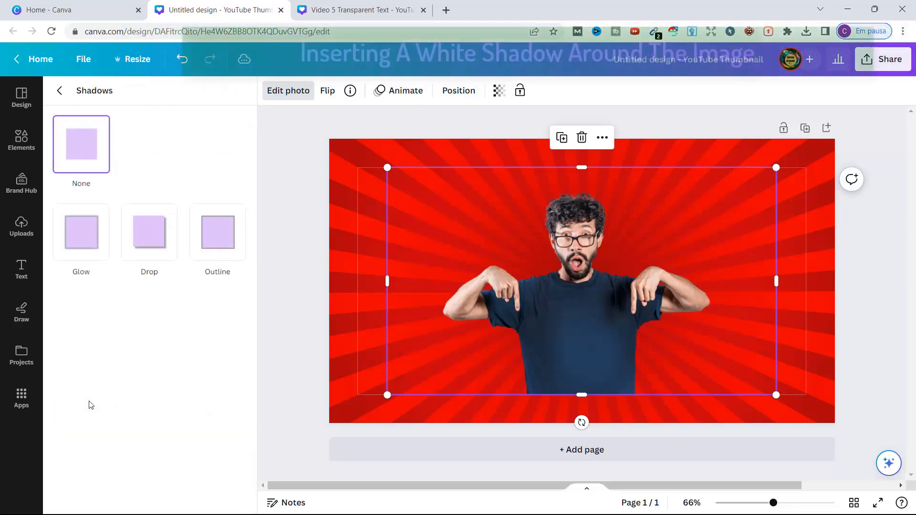
{"action": "left_click", "coordinate": [223, 228]}
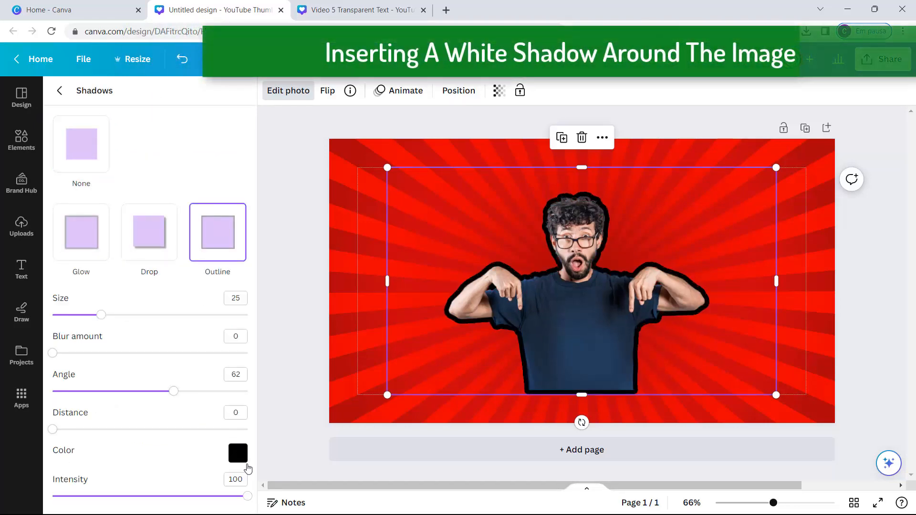
{"action": "left_click", "coordinate": [238, 459]}
{"action": "left_click_drag", "start_coordinate": [239, 384], "coordinate": [229, 314]}
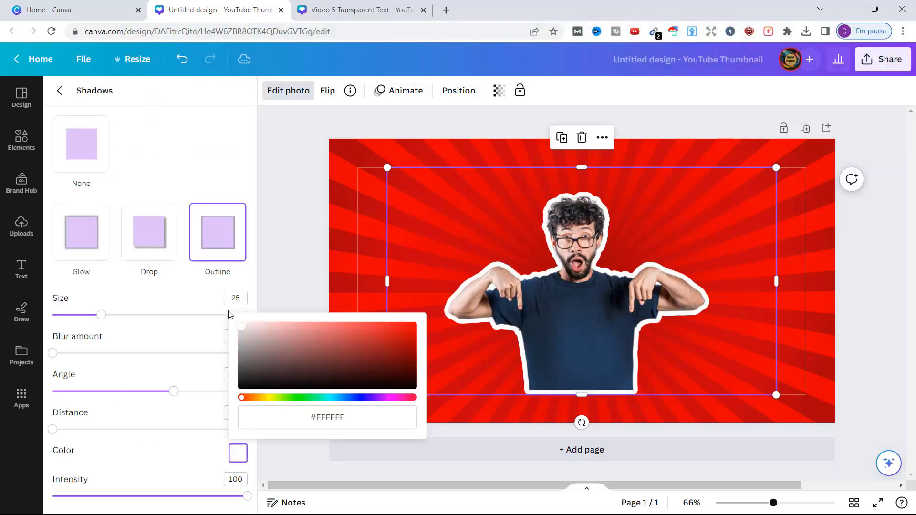
{"action": "left_click_drag", "start_coordinate": [101, 318], "coordinate": [83, 325]}
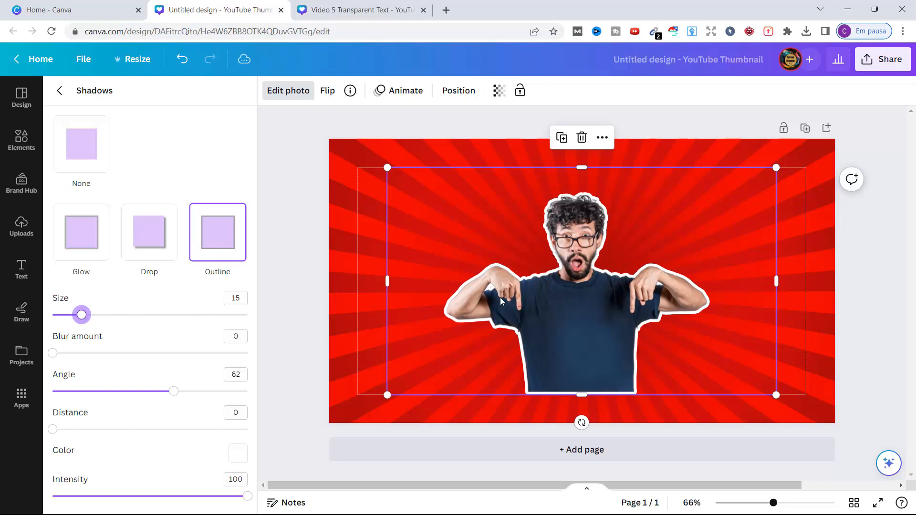
Enlarge the man's photo and place it right of the canvas centre, checking the placement against the Video 5 Transparent Text design
{"action": "left_click_drag", "start_coordinate": [776, 395], "coordinate": [830, 434]}
{"action": "left_click_drag", "start_coordinate": [387, 167], "coordinate": [286, 143]}
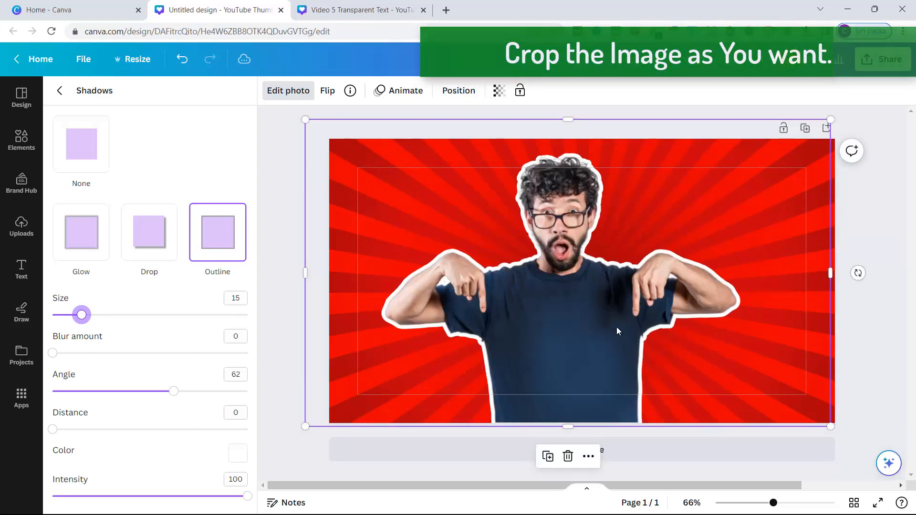
{"action": "left_click_drag", "start_coordinate": [617, 328], "coordinate": [662, 326]}
{"action": "mouse_move", "coordinate": [368, 128]}
{"action": "left_mouse_down"}
{"action": "mouse_move", "coordinate": [352, 117]}
{"action": "mouse_move", "coordinate": [358, 122]}
{"action": "left_mouse_up"}
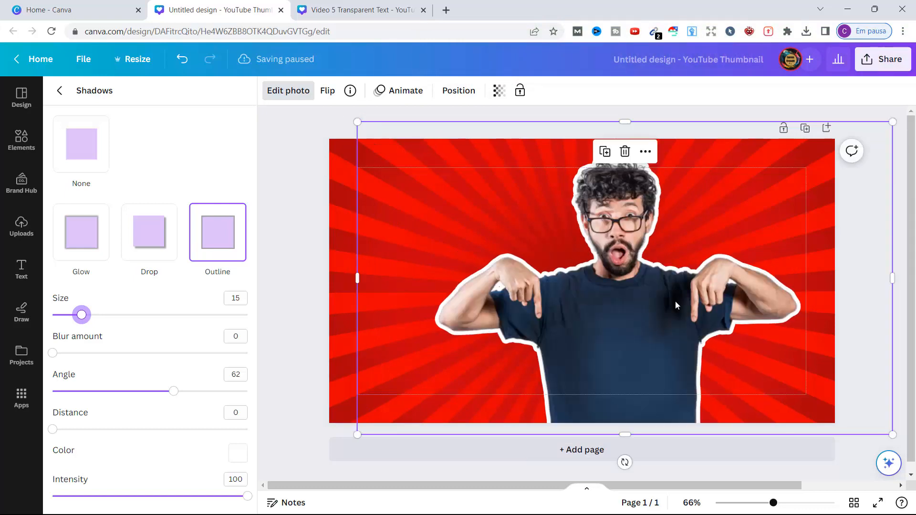
{"action": "left_click_drag", "start_coordinate": [672, 302], "coordinate": [675, 297]}
{"action": "left_click", "coordinate": [393, 7]}
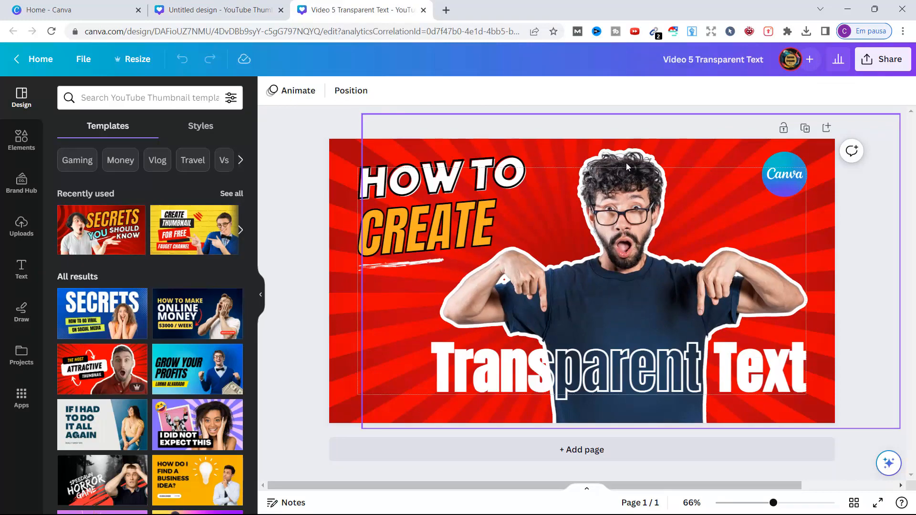
{"action": "left_click", "coordinate": [240, 7]}
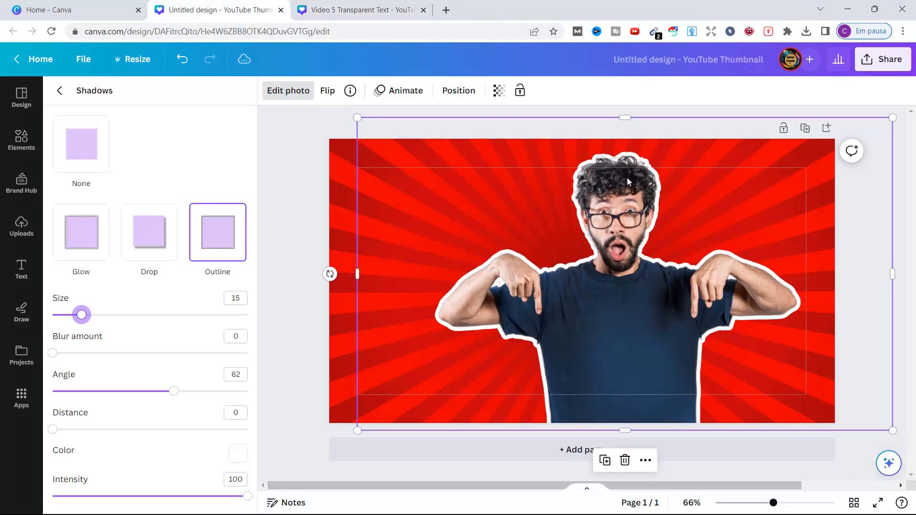
Add a heading reading "Transparent Text" in the upper-left area of the canvas, widened to fit on one line
{"action": "left_click", "coordinate": [21, 269]}
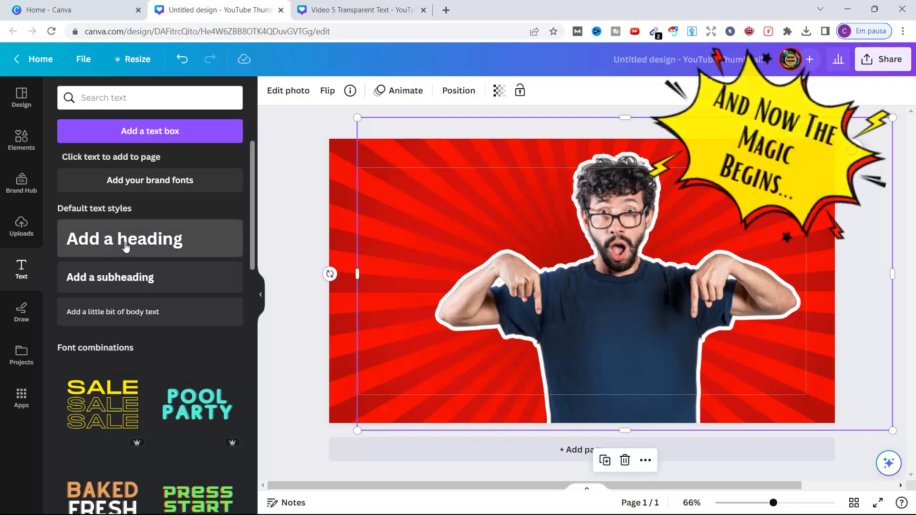
{"action": "left_click", "coordinate": [125, 246]}
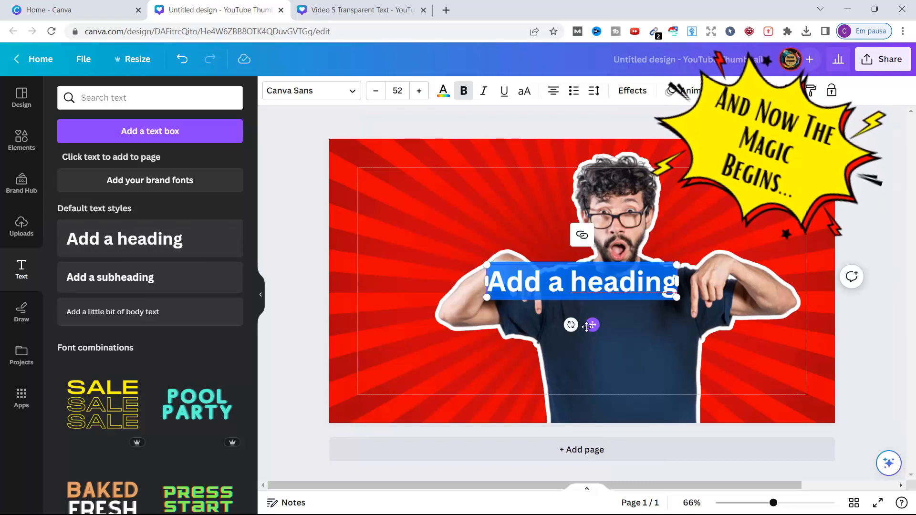
{"action": "left_click_drag", "start_coordinate": [587, 327], "coordinate": [449, 228]}
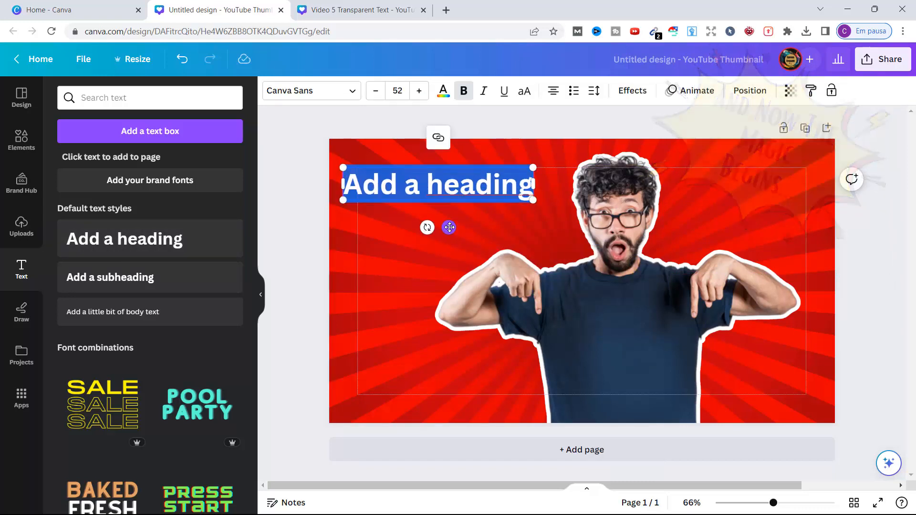
{"action": "type", "text": "Tra"}
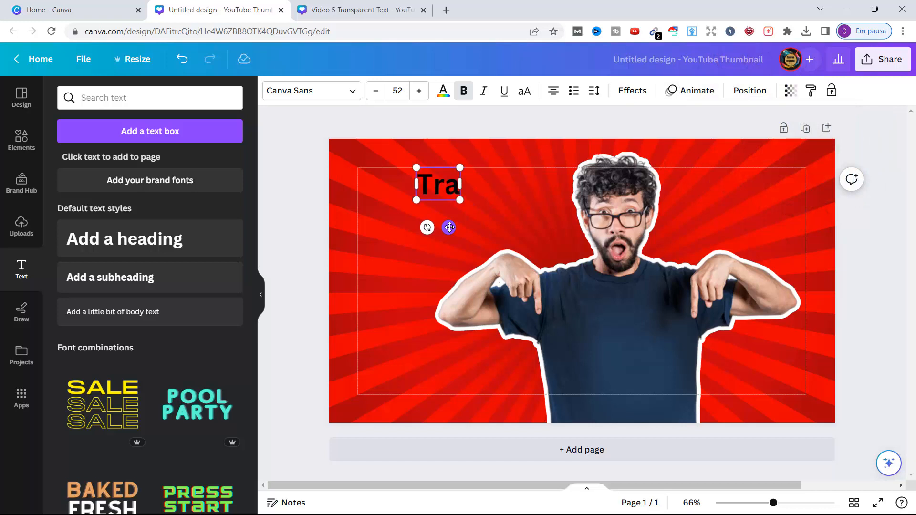
{"action": "type", "text": "nsparen"}
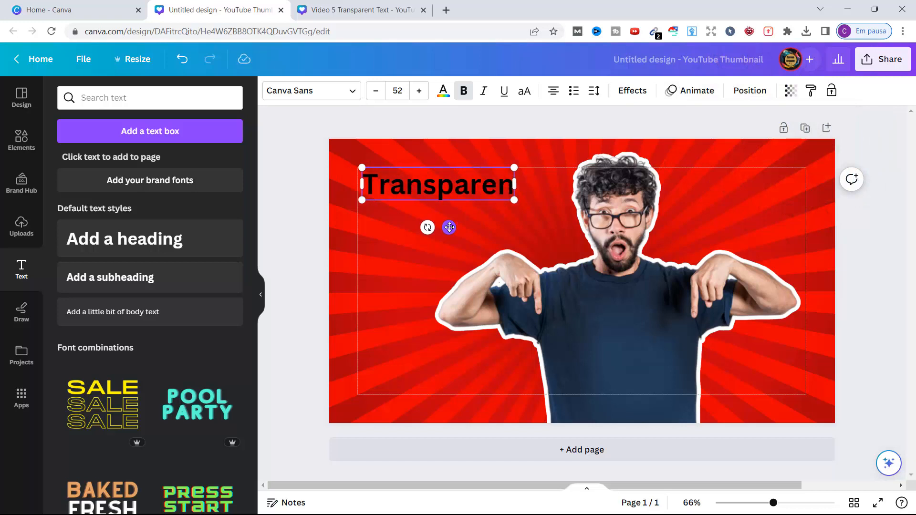
{"action": "type", "text": "t Text"}
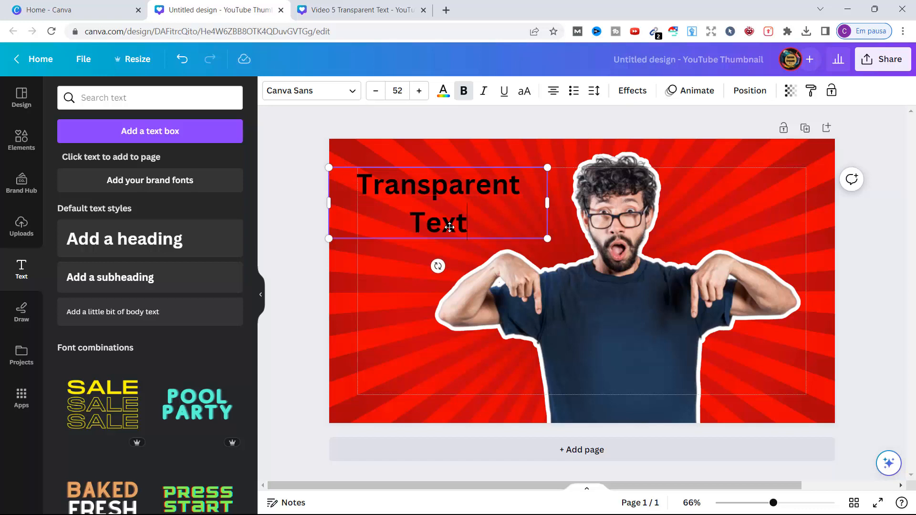
{"action": "left_click_drag", "start_coordinate": [548, 203], "coordinate": [577, 203]}
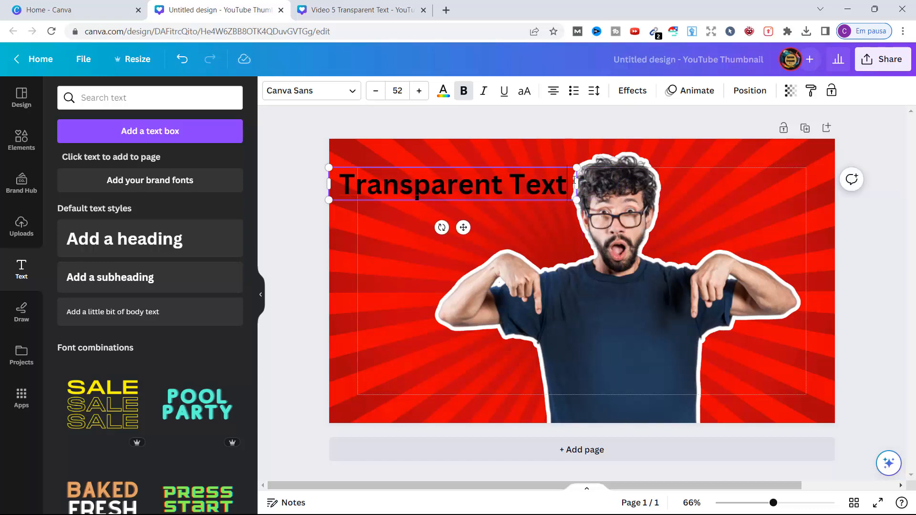
Color the whole "Transparent Text" heading white and set its font to Anton
{"action": "key", "text": "ctrl+a"}
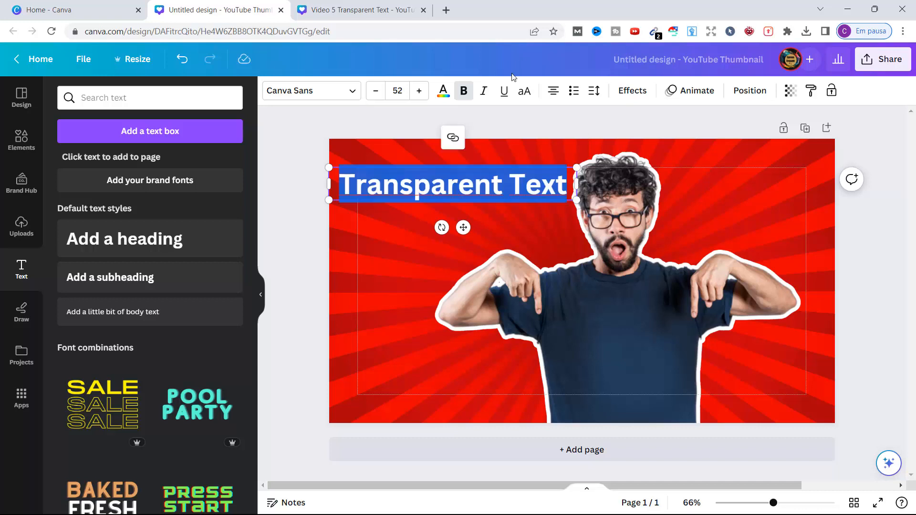
{"action": "left_click", "coordinate": [443, 91]}
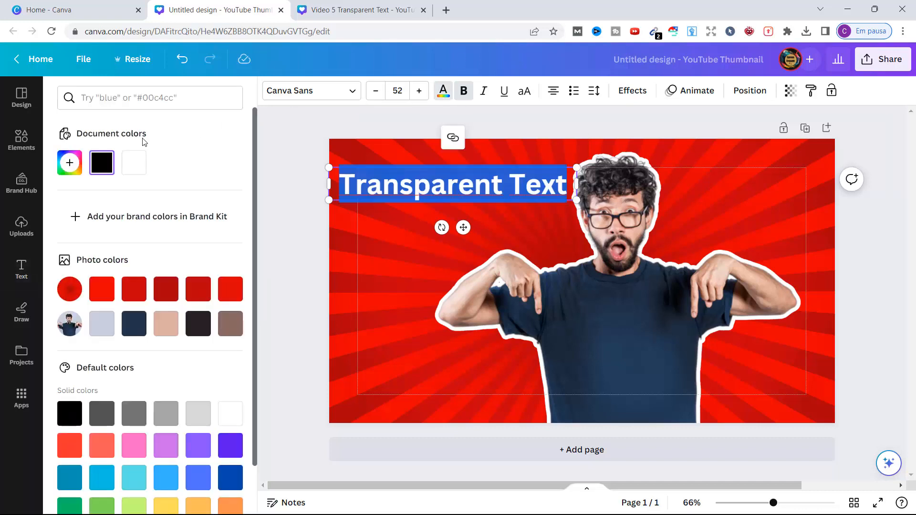
{"action": "left_click", "coordinate": [136, 163]}
{"action": "left_click", "coordinate": [310, 91]}
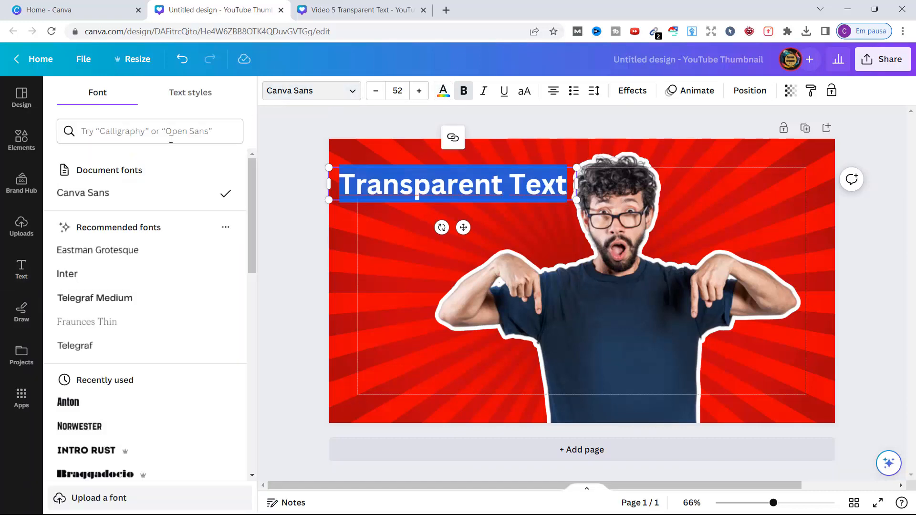
{"action": "left_click", "coordinate": [79, 405]}
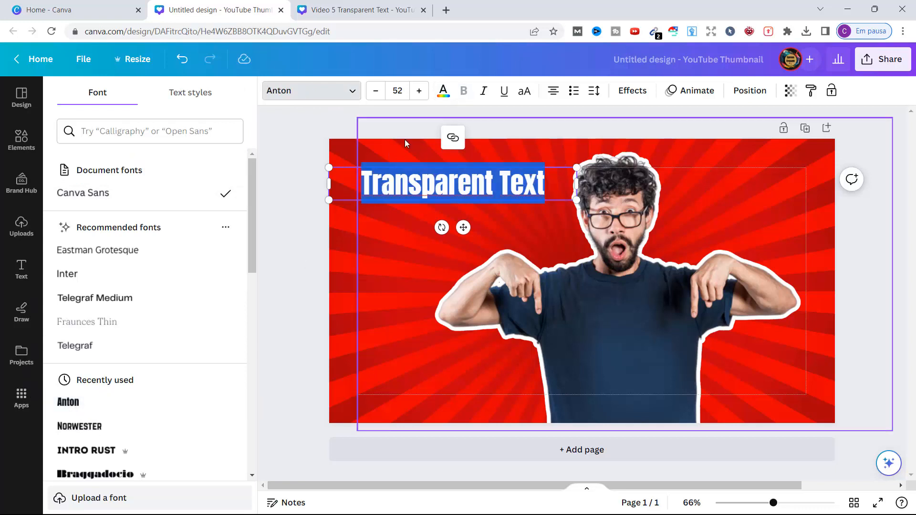
Set the heading's font size to 106 and place it on one line across the man's lower torso
{"action": "left_click", "coordinate": [411, 90]}
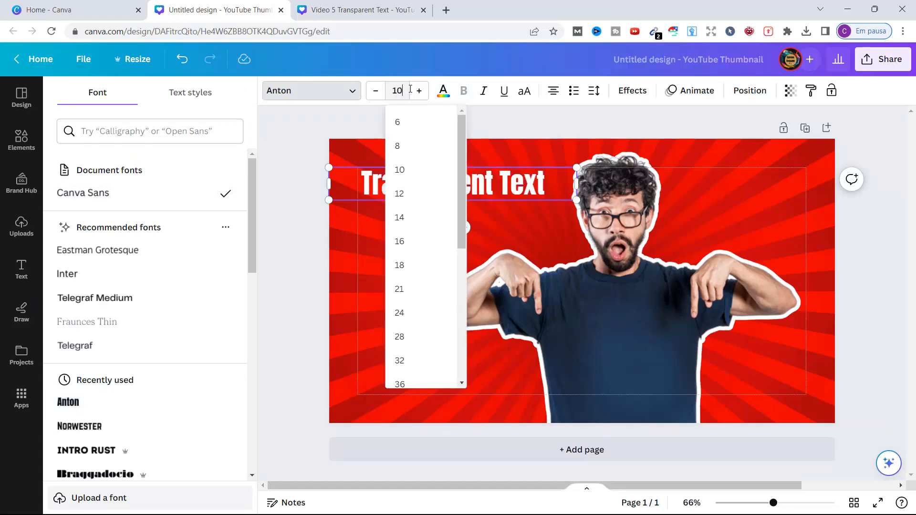
{"action": "key", "text": "Return"}
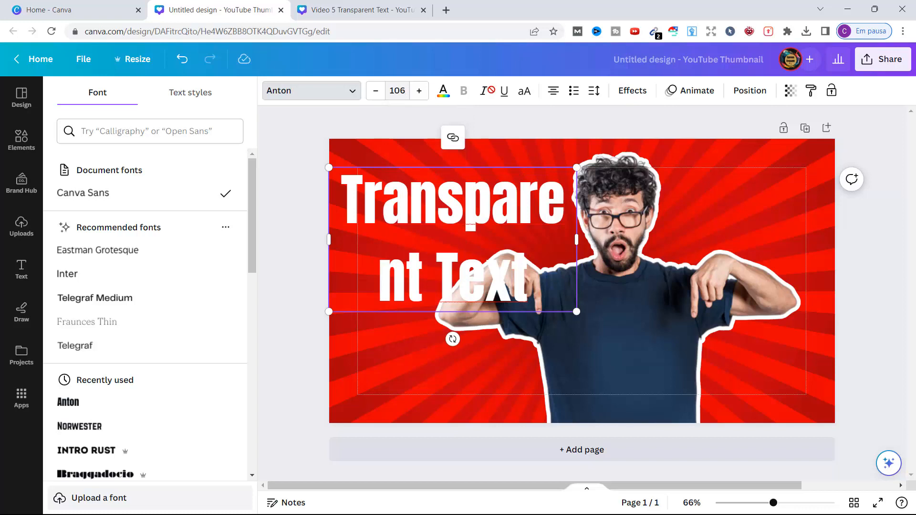
{"action": "left_click_drag", "start_coordinate": [577, 240], "coordinate": [733, 244]}
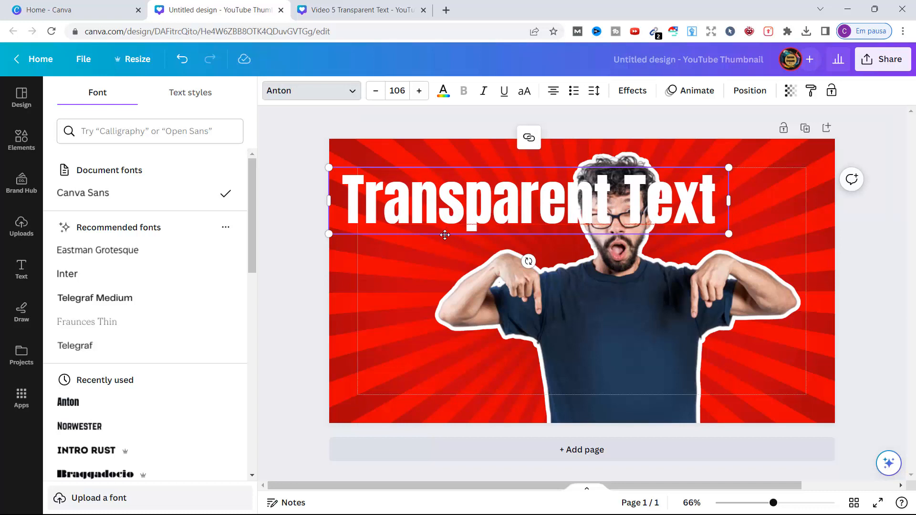
{"action": "left_click_drag", "start_coordinate": [445, 235], "coordinate": [532, 404]}
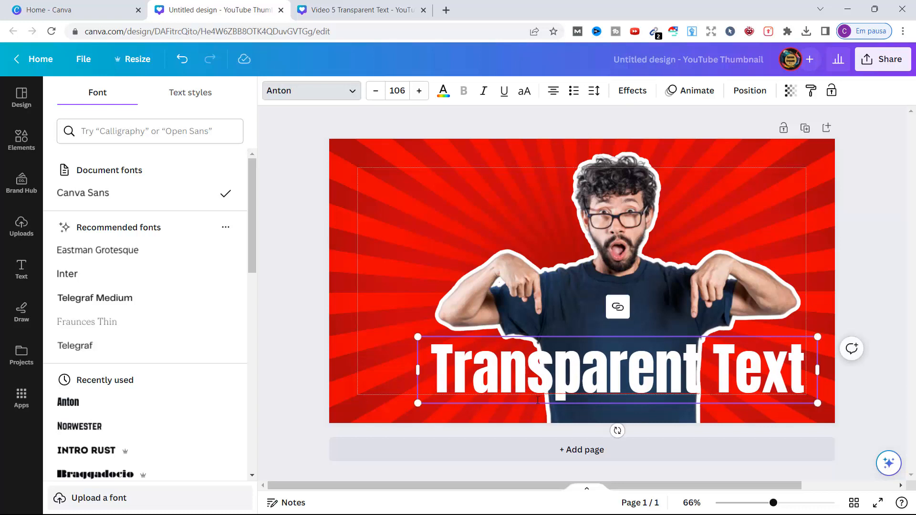
Duplicate the man's photo and move the copy aside to the upper-left part of the canvas
{"action": "left_click", "coordinate": [517, 222]}
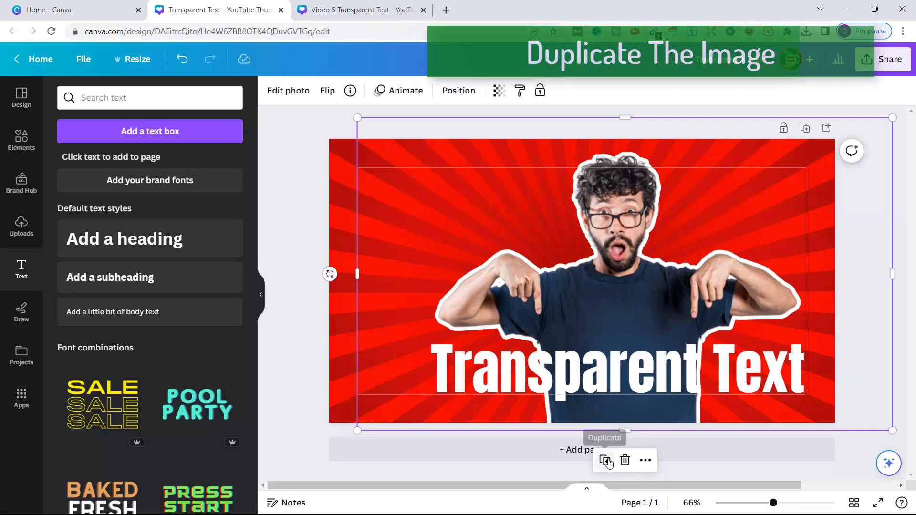
{"action": "left_click", "coordinate": [605, 461]}
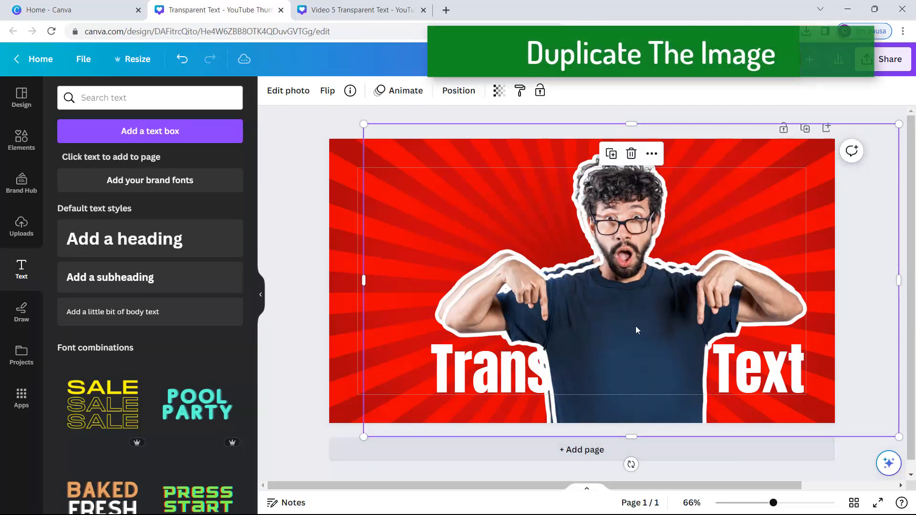
{"action": "left_click_drag", "start_coordinate": [576, 310], "coordinate": [388, 196]}
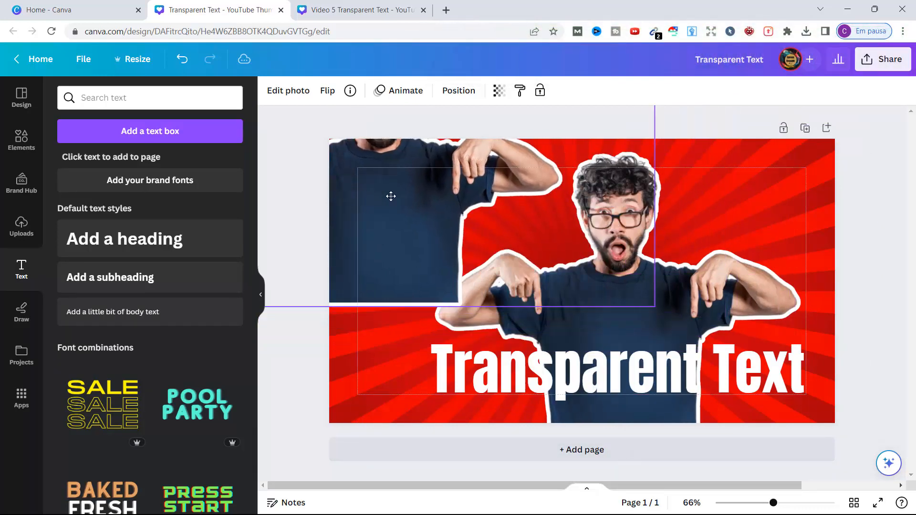
Duplicate the heading, move its copy to the top of the canvas, and align the photo copy exactly over the original photo
{"action": "left_click", "coordinate": [768, 377]}
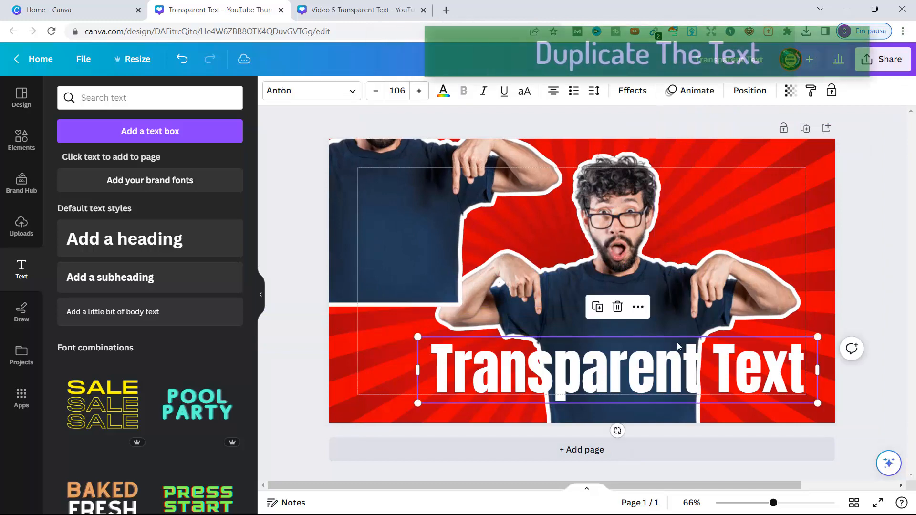
{"action": "left_click", "coordinate": [596, 307]}
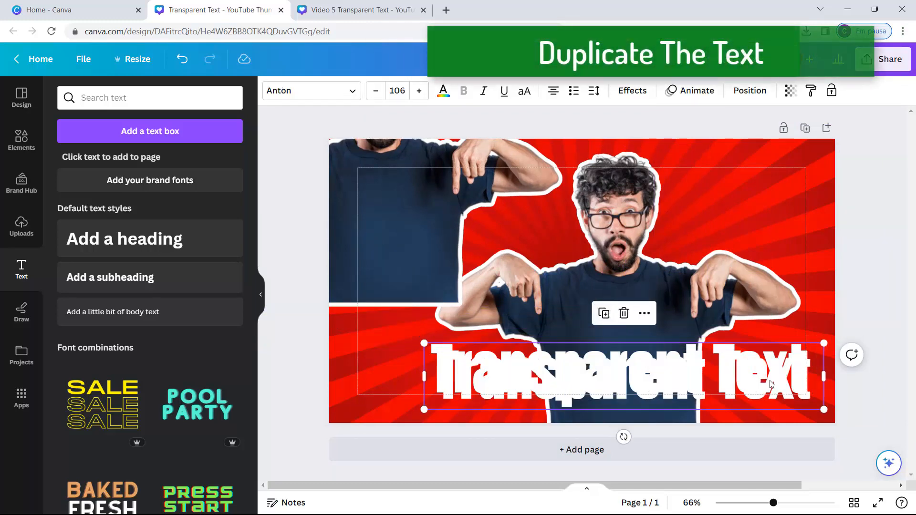
{"action": "left_click_drag", "start_coordinate": [765, 389], "coordinate": [770, 194]}
{"action": "left_click_drag", "start_coordinate": [405, 242], "coordinate": [638, 336]}
Apply the Hollow effect with thickness 35 to the upper heading copy and align it exactly over the original heading
{"action": "left_click", "coordinate": [564, 187]}
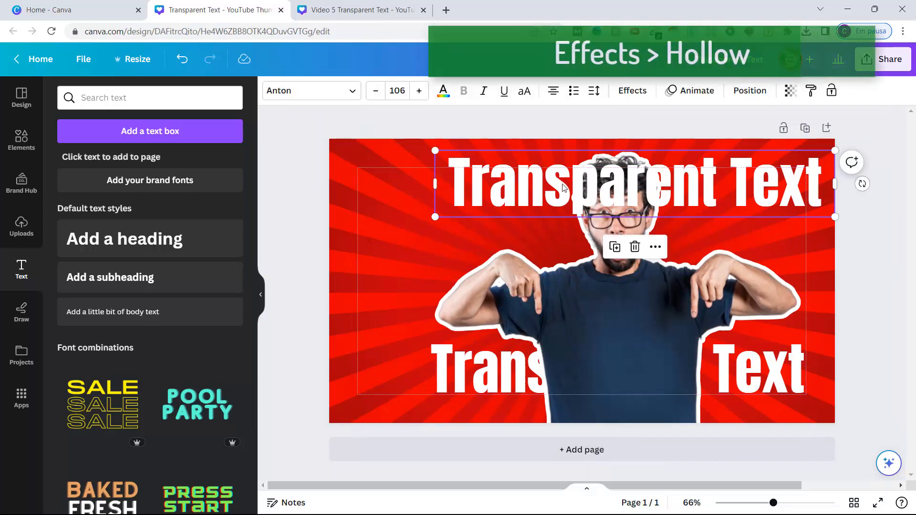
{"action": "left_click", "coordinate": [632, 93]}
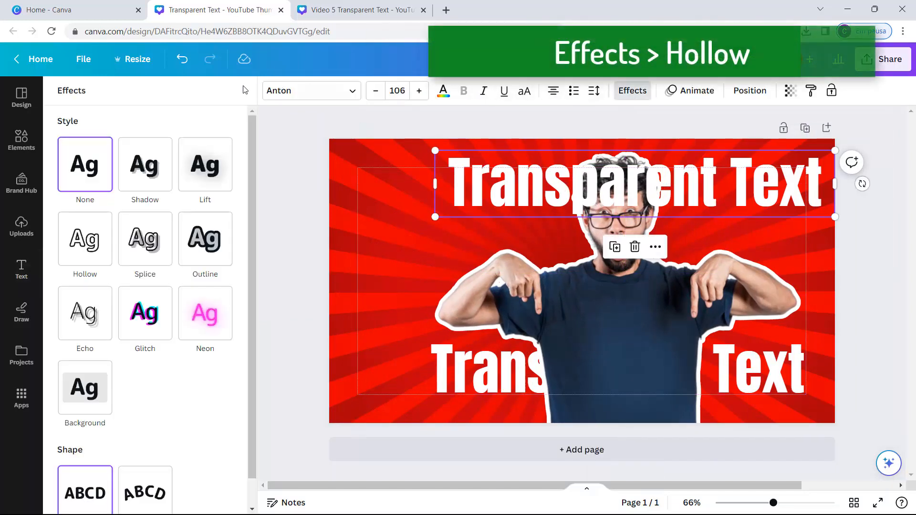
{"action": "left_click", "coordinate": [85, 241]}
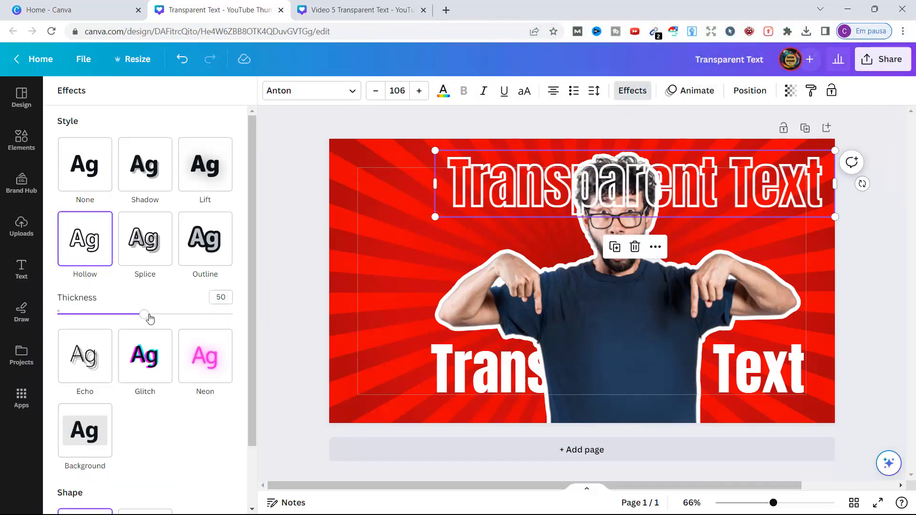
{"action": "left_click_drag", "start_coordinate": [145, 316], "coordinate": [120, 316]}
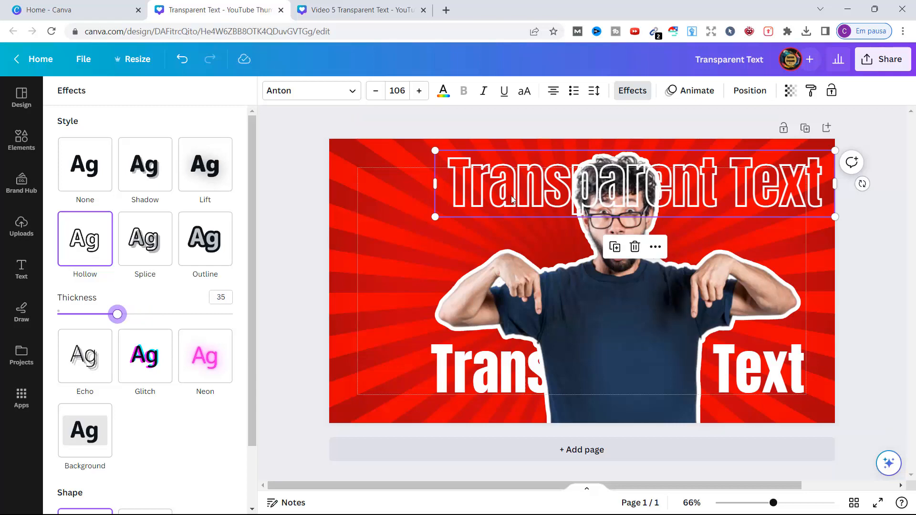
{"action": "left_click_drag", "start_coordinate": [512, 199], "coordinate": [492, 379]}
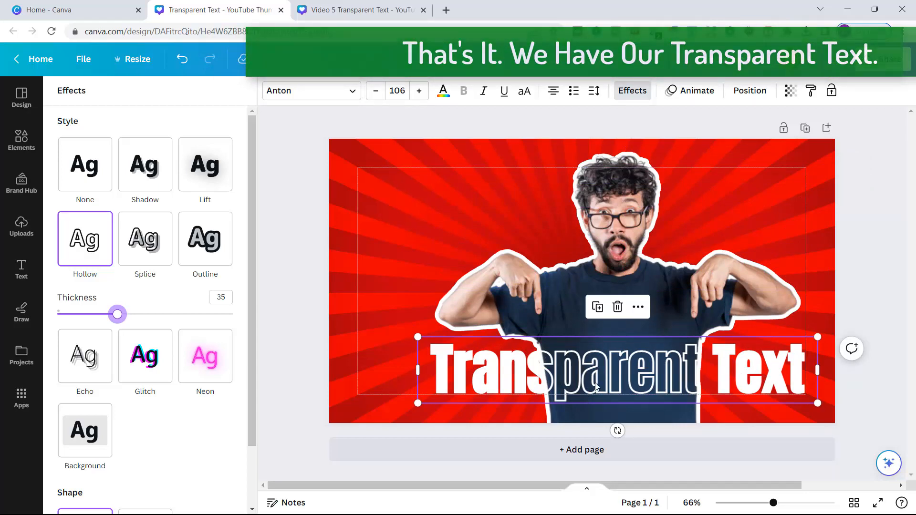
Check the Video 5 Transparent Text reference design, and add a "HOW TO" heading in the upper-left area of the Transparent Text thumbnail
{"action": "left_click", "coordinate": [350, 6]}
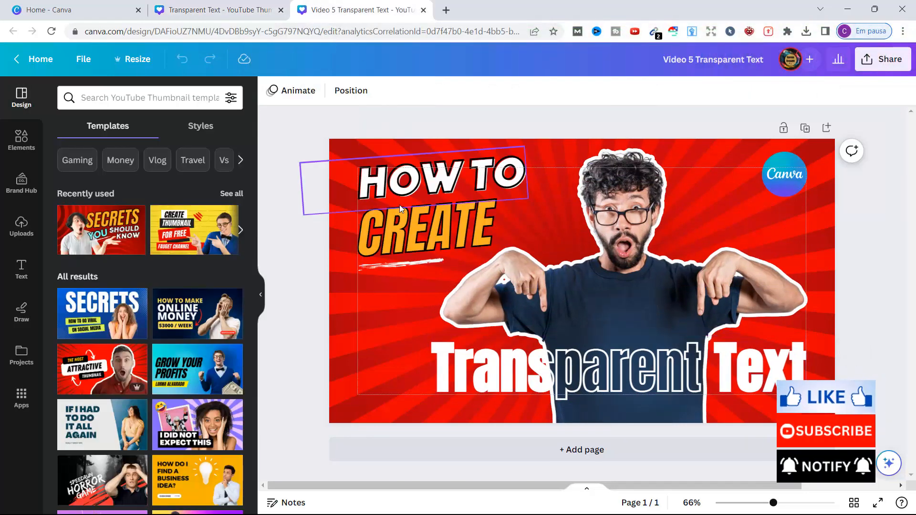
{"action": "left_click", "coordinate": [210, 6]}
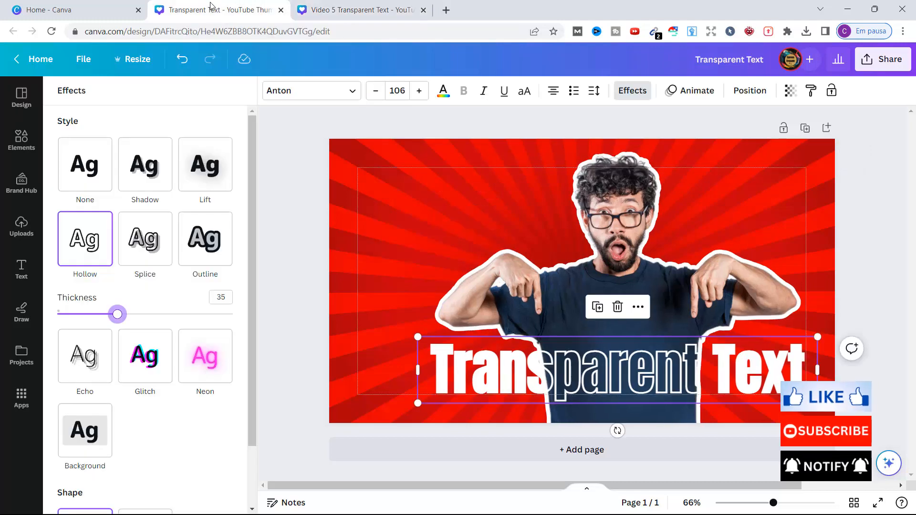
{"action": "left_click", "coordinate": [12, 277]}
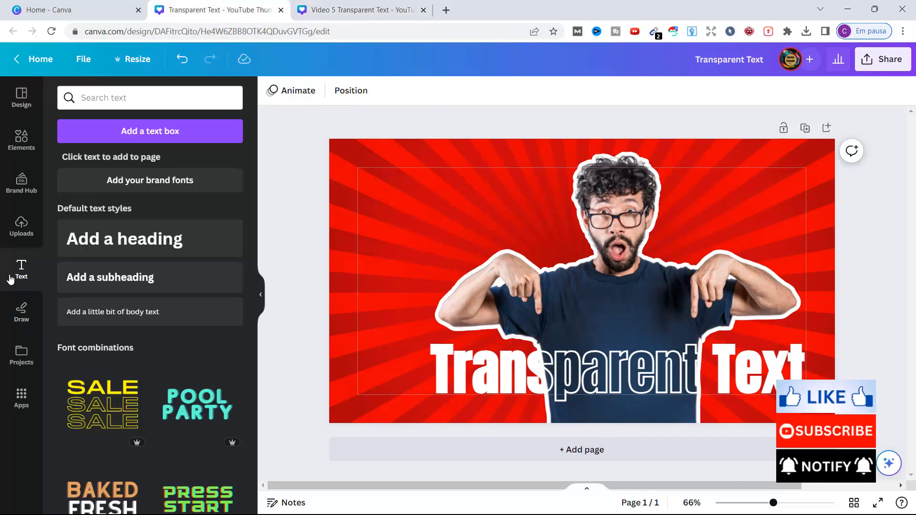
{"action": "left_click", "coordinate": [111, 238]}
{"action": "left_click_drag", "start_coordinate": [552, 310], "coordinate": [460, 225]}
{"action": "type", "text": "HOW TO"}
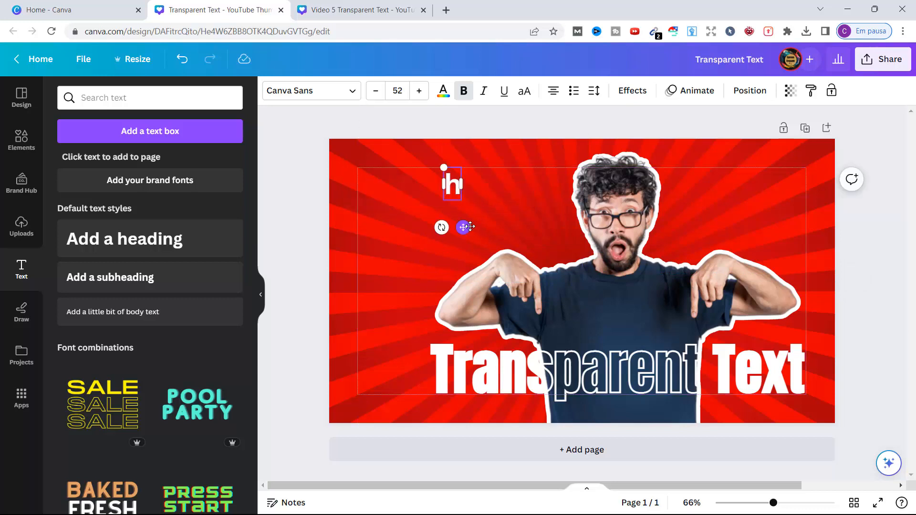
Color the "HOW TO" heading black and apply the Splice effect with thickness 59, offset 33 and white color
{"action": "key", "text": "ctrl+shift+Left"}
{"action": "key", "text": "ctrl+shift+Left"}
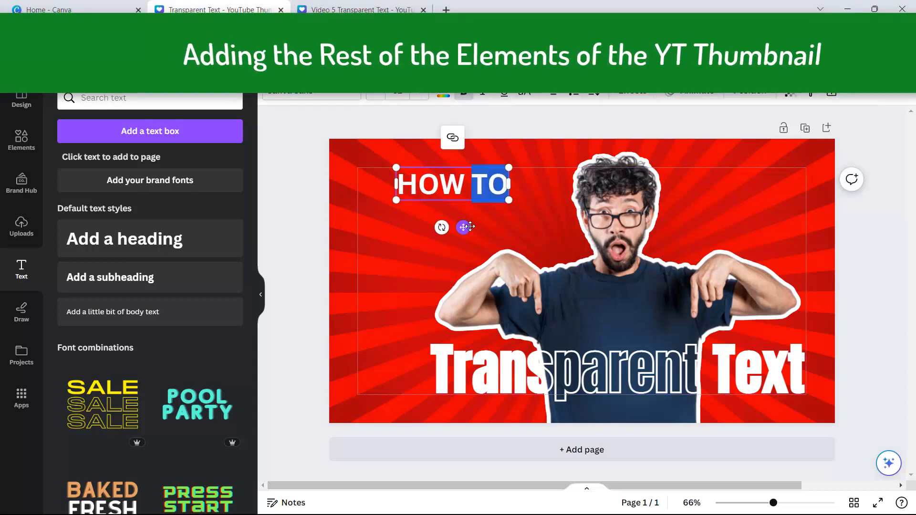
{"action": "left_click", "coordinate": [443, 95]}
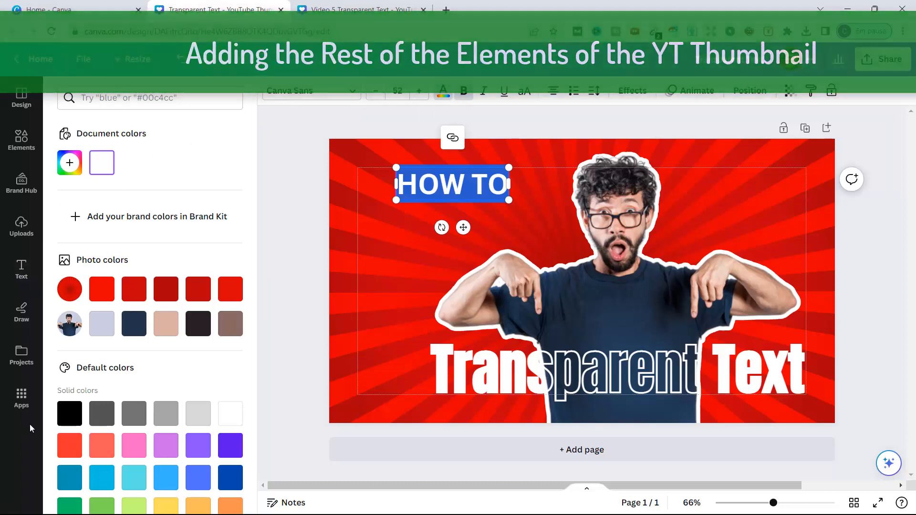
{"action": "left_click", "coordinate": [69, 413]}
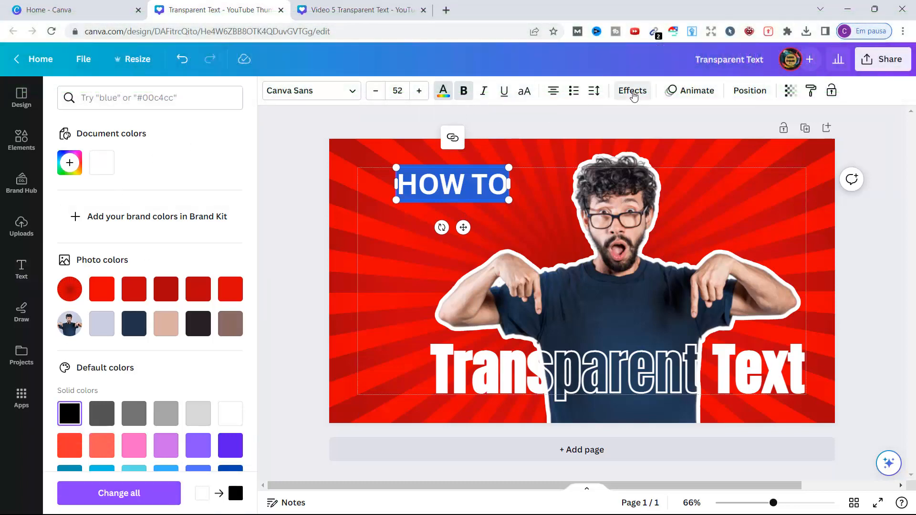
{"action": "left_click", "coordinate": [633, 93]}
{"action": "left_click", "coordinate": [145, 250]}
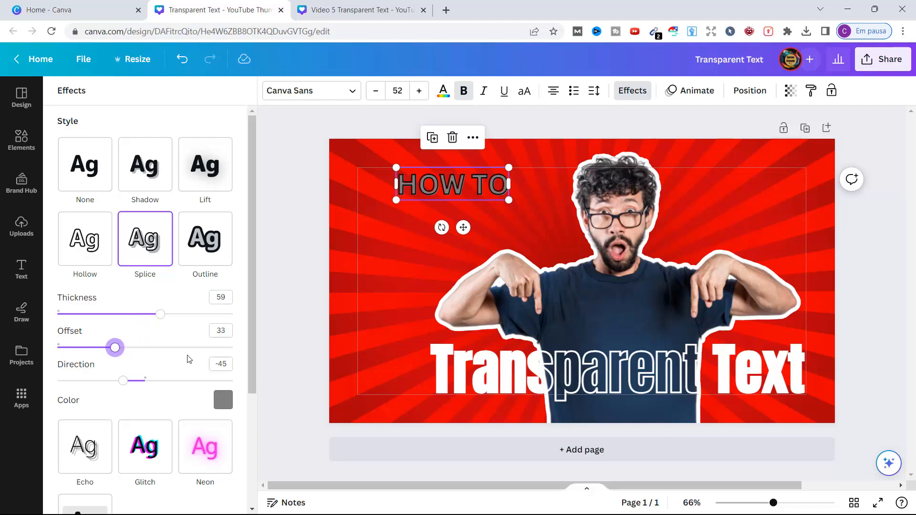
{"action": "left_click", "coordinate": [223, 400]}
{"action": "left_click", "coordinate": [124, 246]}
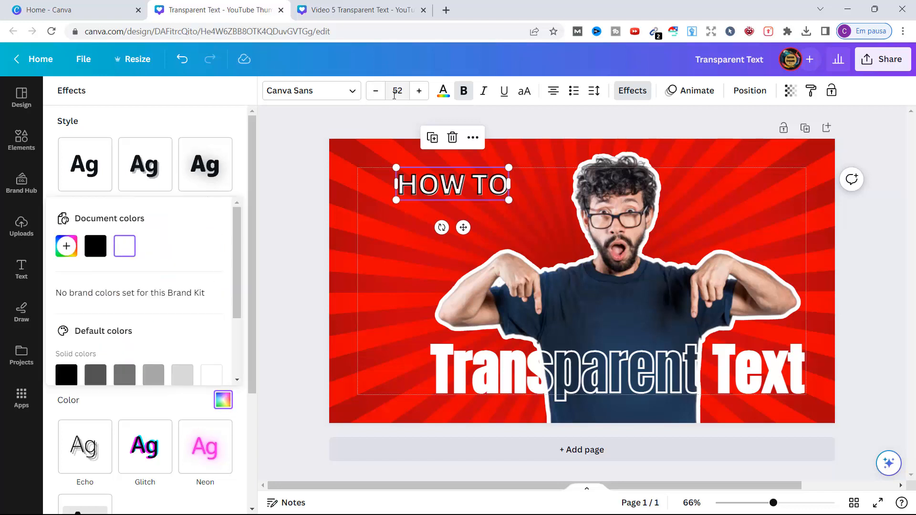
Set the "HOW TO" heading's font to TT Corals Black and its size to 82
{"action": "left_click", "coordinate": [349, 94]}
{"action": "left_click", "coordinate": [101, 370]}
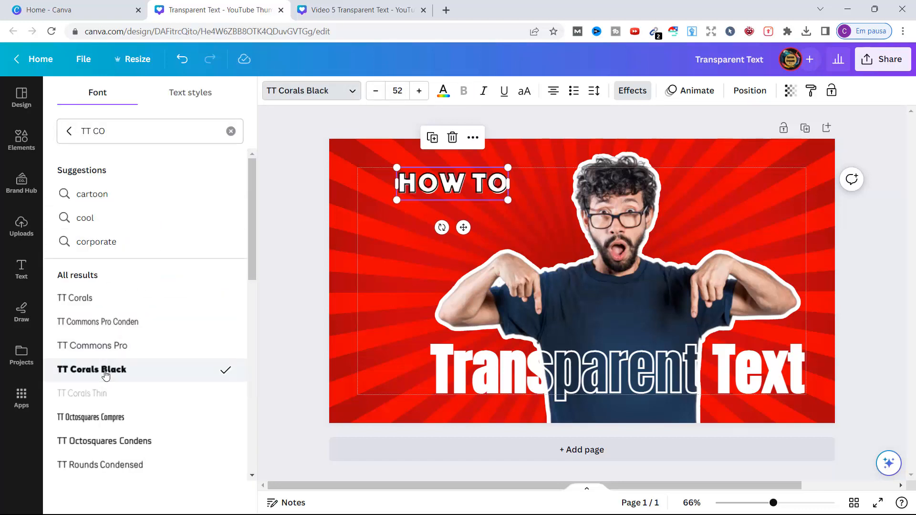
{"action": "left_click", "coordinate": [403, 90]}
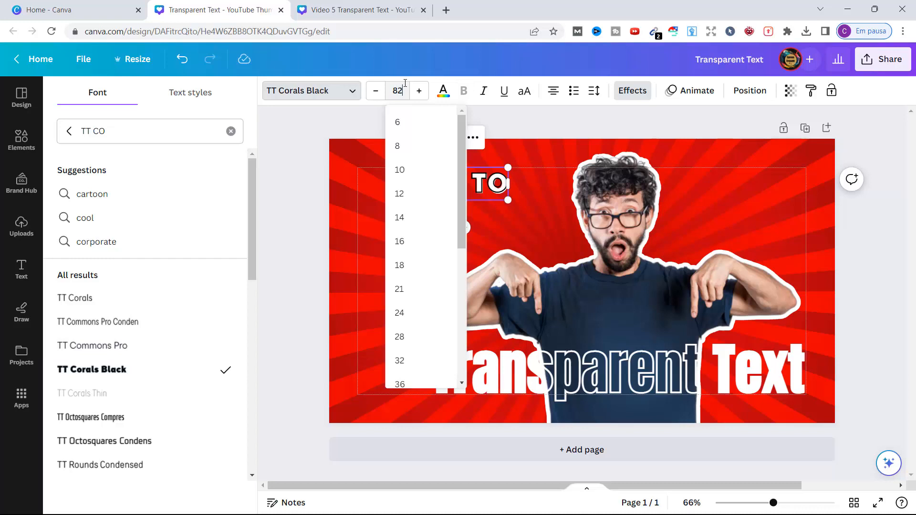
{"action": "key", "text": "Return"}
Rotate the "HOW TO" heading to -5° and move it into the canvas's upper-left corner
{"action": "left_click_drag", "start_coordinate": [451, 247], "coordinate": [455, 249]}
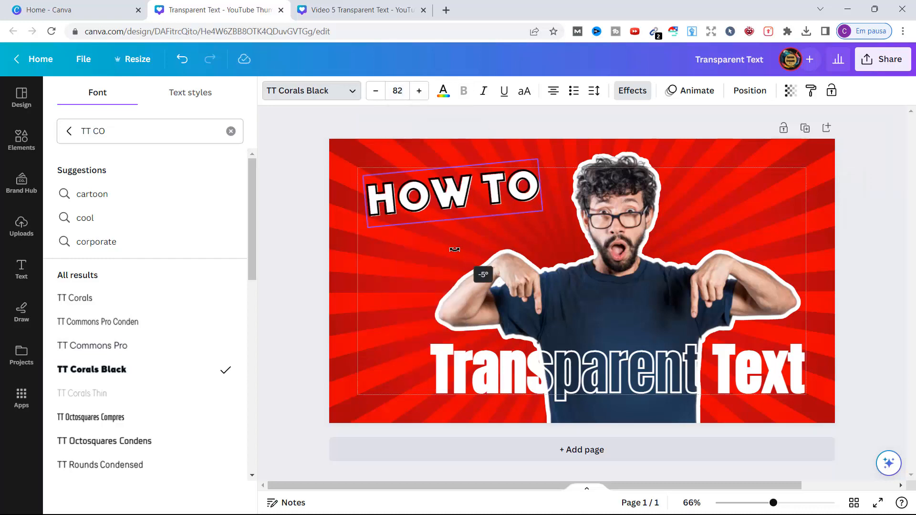
{"action": "left_click_drag", "start_coordinate": [505, 193], "coordinate": [490, 181]}
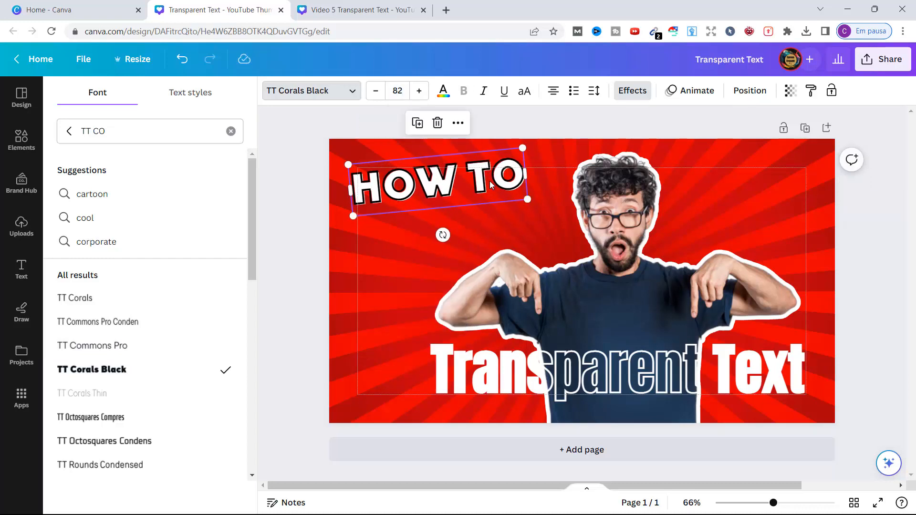
Add a second heading reading "CREATE" below the "HOW TO" heading
{"action": "left_click", "coordinate": [21, 270]}
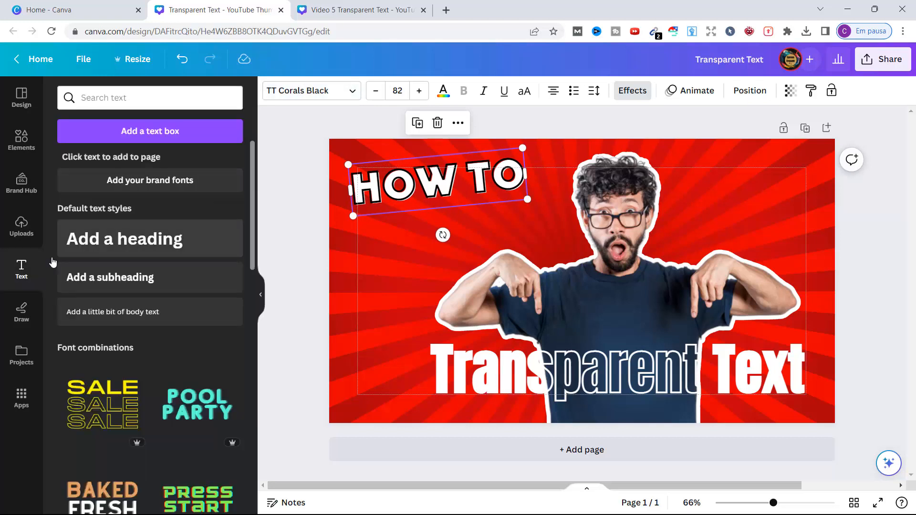
{"action": "left_click", "coordinate": [142, 249]}
{"action": "type", "text": "CREATE"}
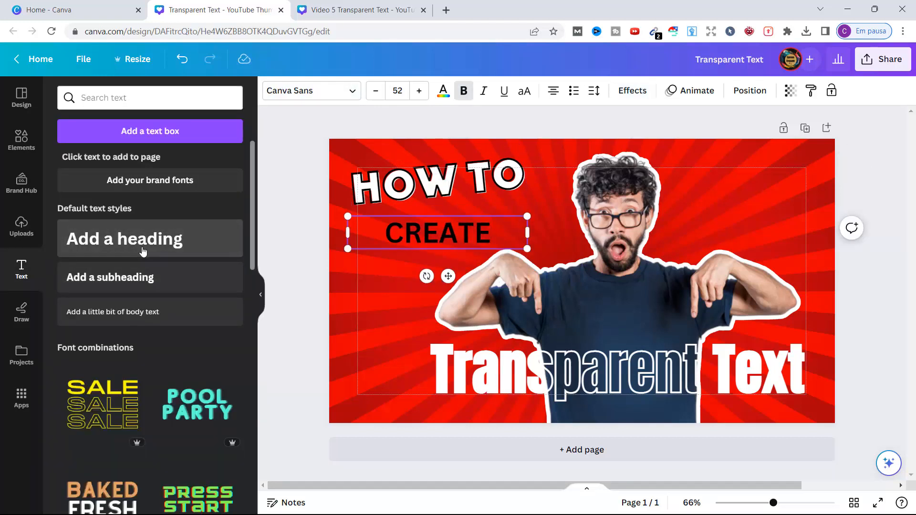
Set the "CREATE" heading's font to Anton with black as its text color
{"action": "key", "text": "ctrl+a"}
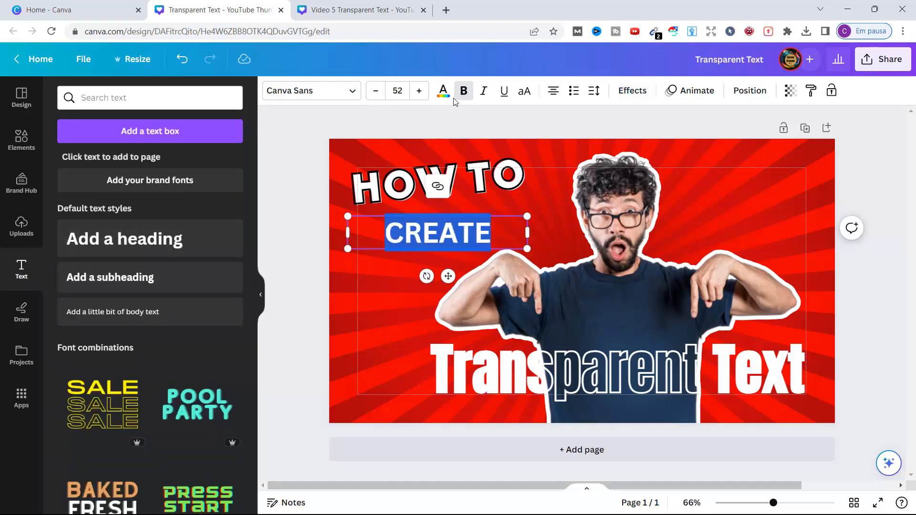
{"action": "left_click", "coordinate": [443, 91]}
{"action": "left_click", "coordinate": [103, 164]}
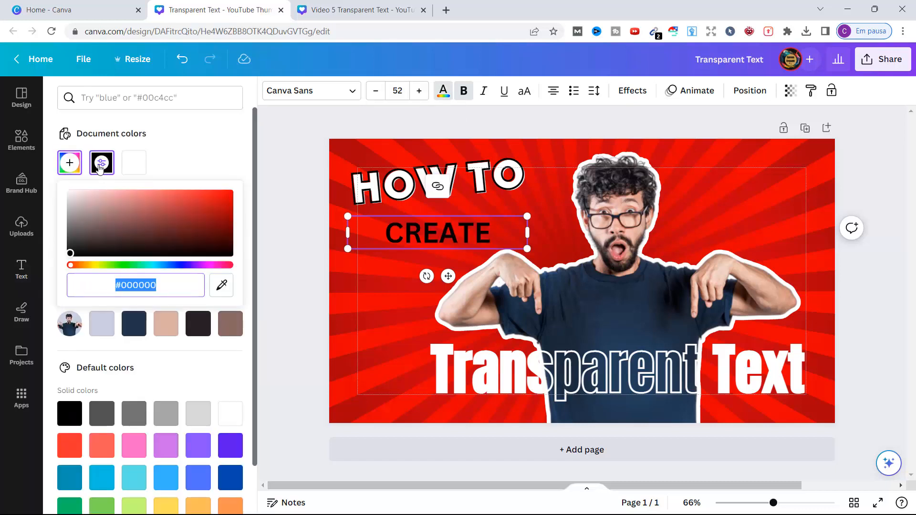
{"action": "left_click", "coordinate": [317, 92]}
{"action": "left_click", "coordinate": [231, 131]}
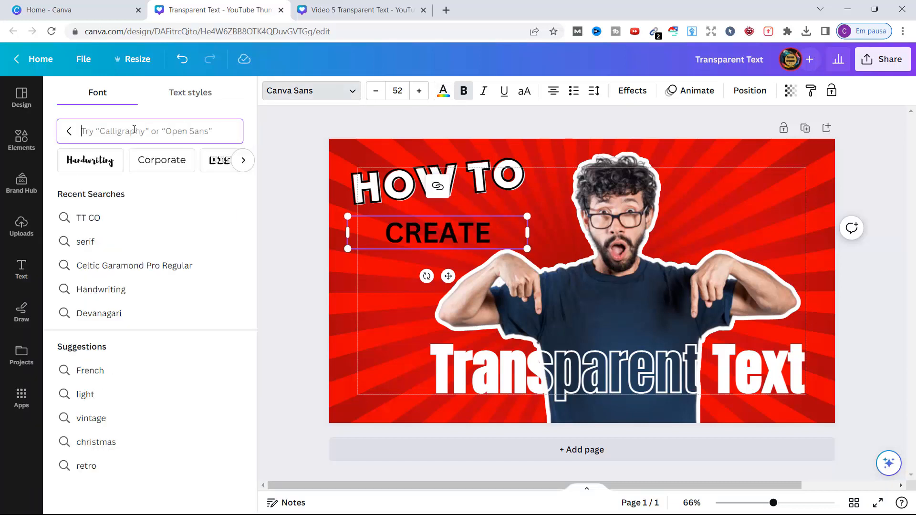
{"action": "type", "text": "AN"}
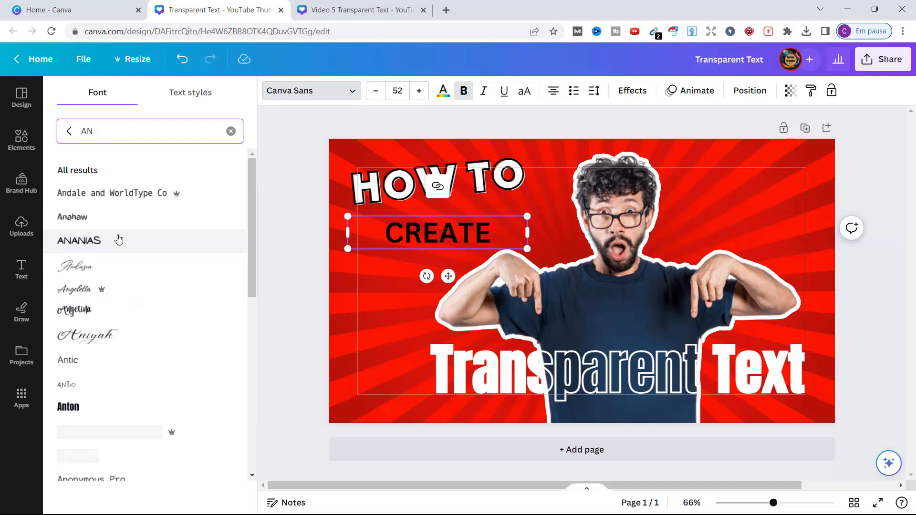
{"action": "left_click", "coordinate": [80, 407]}
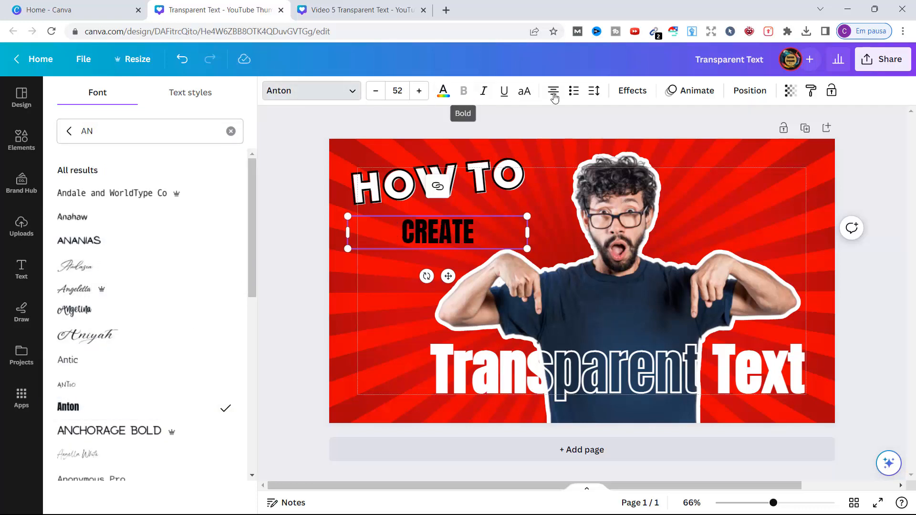
Apply the Splice effect to the "CREATE" heading with the orange color #FFAF26
{"action": "left_click", "coordinate": [633, 90]}
{"action": "left_click", "coordinate": [145, 239]}
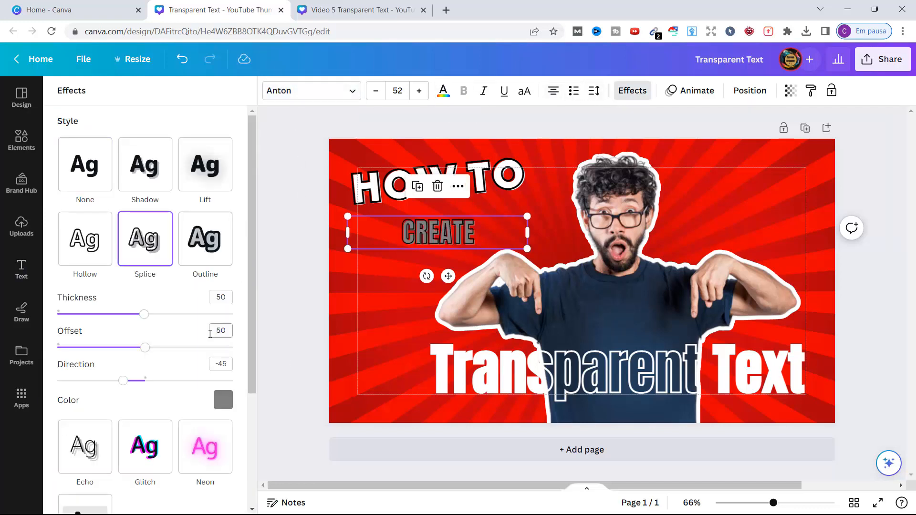
{"action": "left_click", "coordinate": [223, 400]}
{"action": "scroll", "coordinate": [194, 295], "scroll_direction": "down", "scroll_amount": 3}
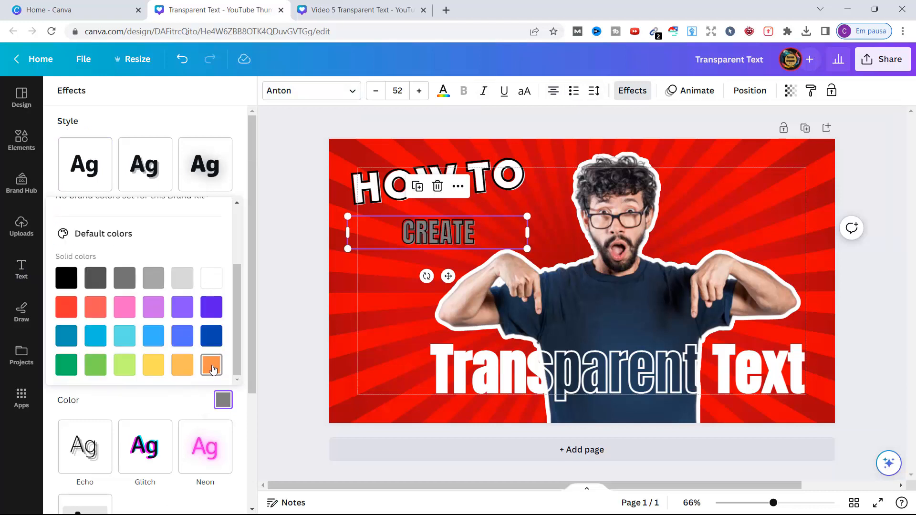
{"action": "left_click", "coordinate": [212, 369]}
{"action": "scroll", "coordinate": [143, 286], "scroll_direction": "up", "scroll_amount": 3}
{"action": "left_click", "coordinate": [66, 246]}
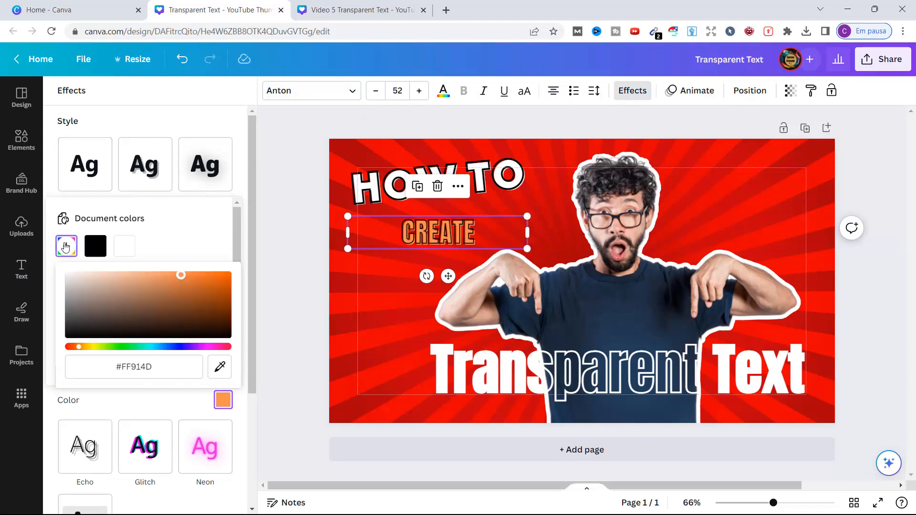
{"action": "left_click", "coordinate": [191, 371]}
{"action": "key", "text": "BackSpace"}
{"action": "key", "text": "BackSpace"}
{"action": "key", "text": "BackSpace"}
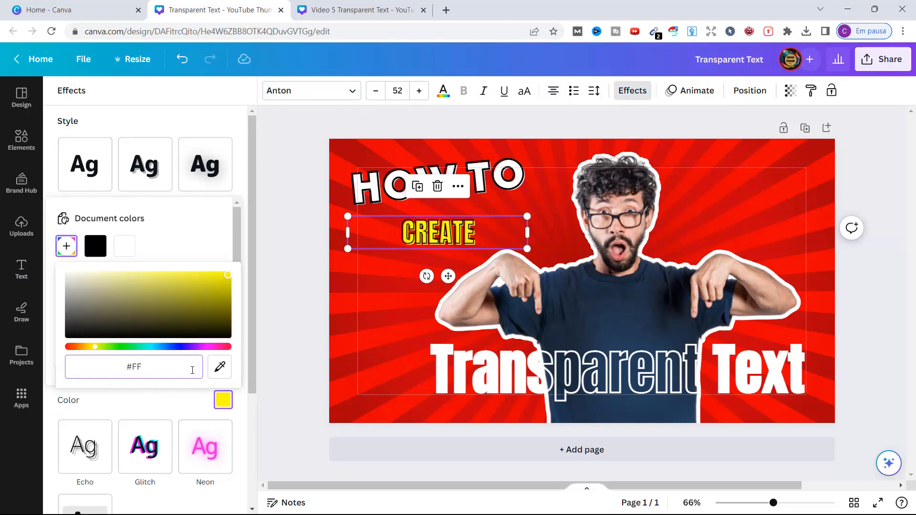
{"action": "type", "text": "AF26"}
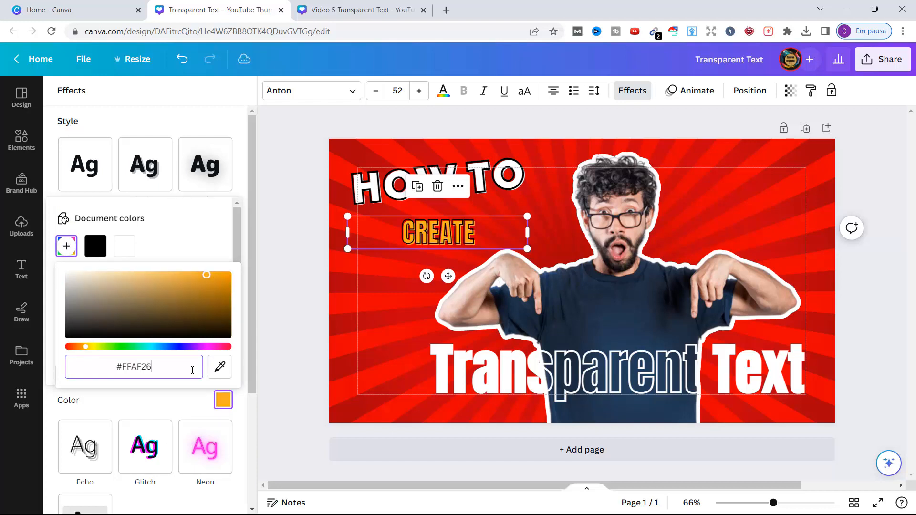
{"action": "key", "text": "Return"}
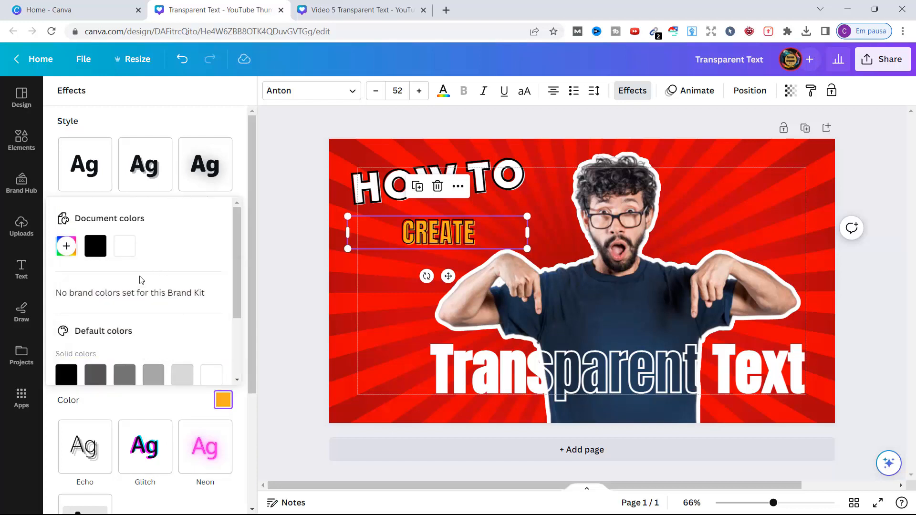
Set the "CREATE" heading's Splice thickness to 37 and offset to 0, and its font size to 100
{"action": "scroll", "coordinate": [199, 233], "scroll_direction": "down", "scroll_amount": 2}
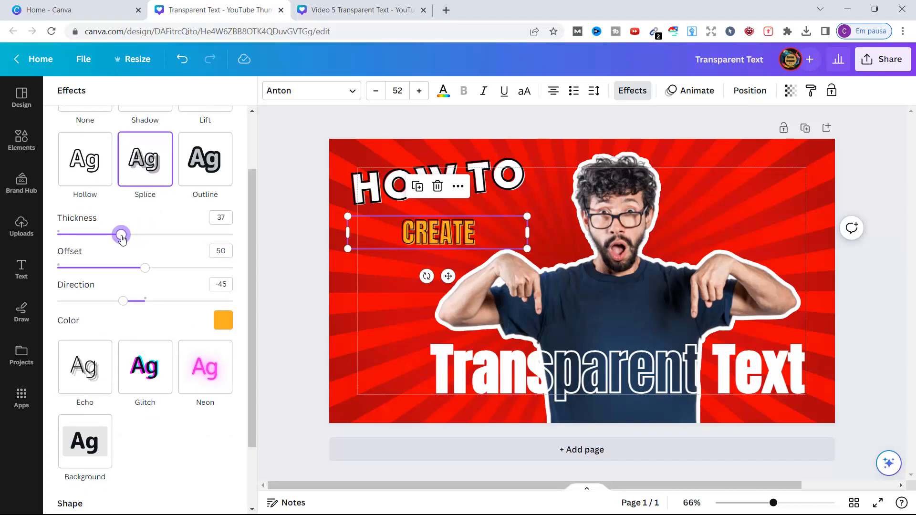
{"action": "left_click_drag", "start_coordinate": [145, 267], "coordinate": [106, 268]}
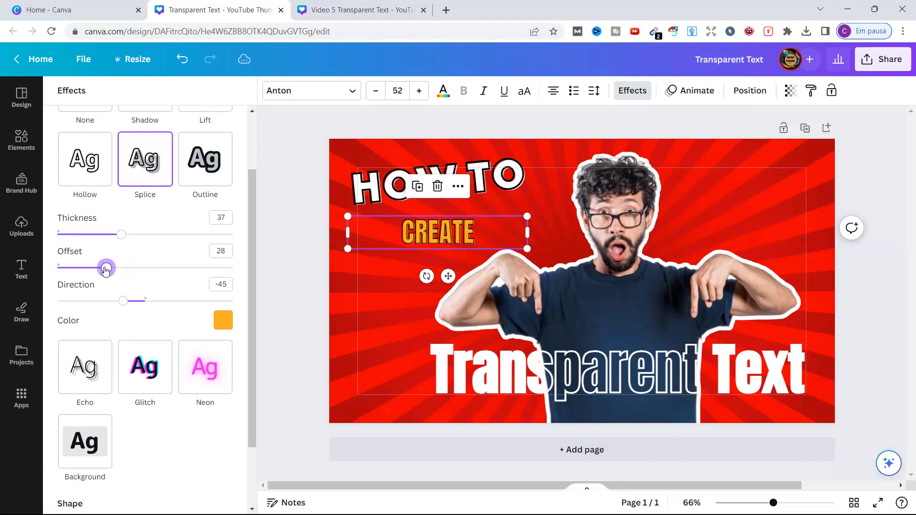
{"action": "left_click", "coordinate": [406, 87]}
{"action": "type", "text": "100"}
{"action": "key", "text": "Return"}
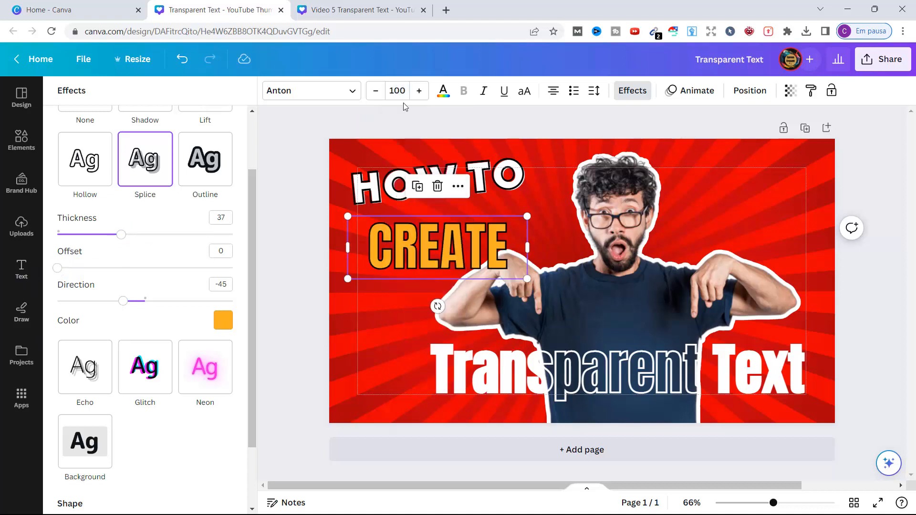
Tilt the "CREATE" heading to match "HOW TO" and place it directly beneath that heading
{"action": "left_click_drag", "start_coordinate": [435, 300], "coordinate": [440, 302]}
{"action": "left_click_drag", "start_coordinate": [471, 253], "coordinate": [455, 237]}
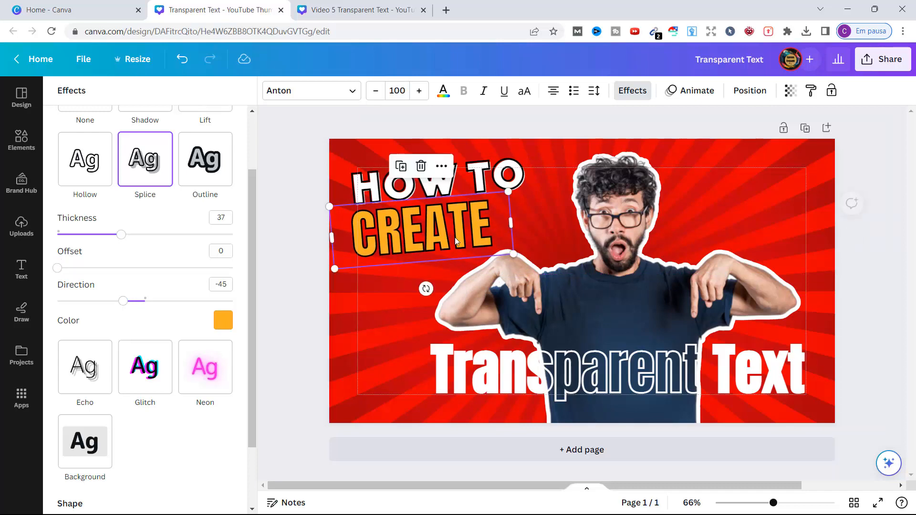
{"action": "left_click", "coordinate": [278, 143]}
Compare the headings with the reference design and italicize both "HOW TO" and "CREATE" to match it
{"action": "left_click", "coordinate": [381, 6]}
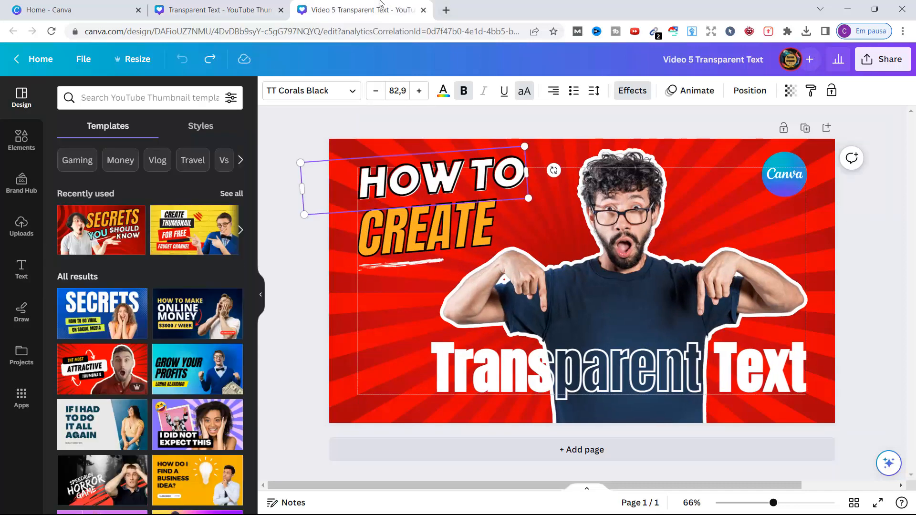
{"action": "left_click", "coordinate": [237, 8]}
{"action": "left_click", "coordinate": [348, 9]}
{"action": "left_click", "coordinate": [237, 9]}
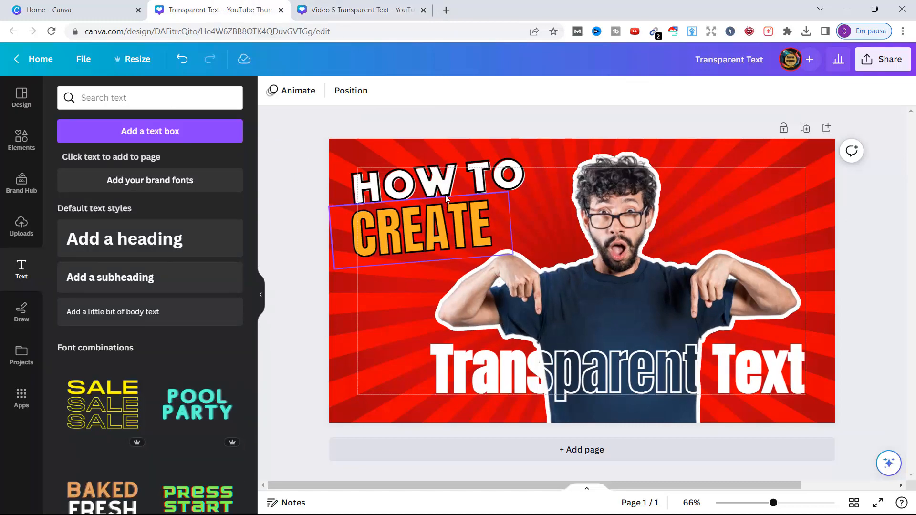
{"action": "left_click", "coordinate": [445, 192]}
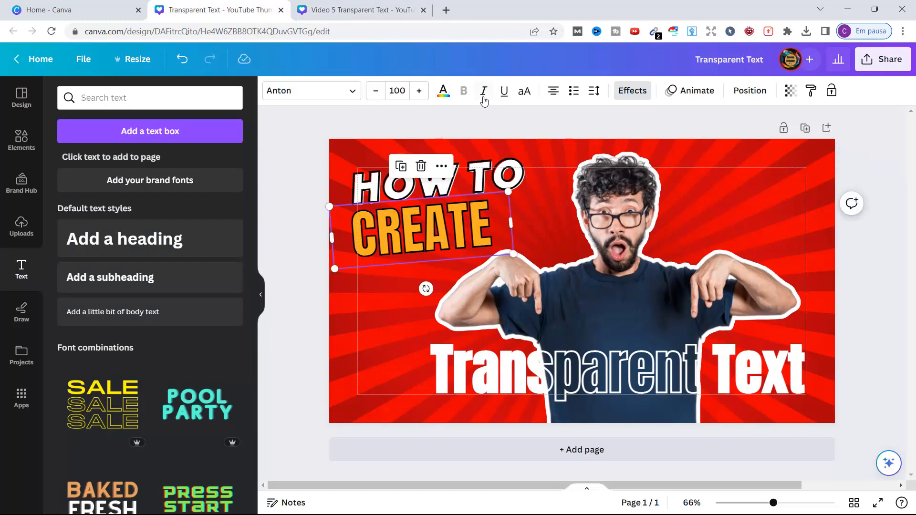
{"action": "left_click", "coordinate": [348, 9]}
{"action": "left_click", "coordinate": [240, 7]}
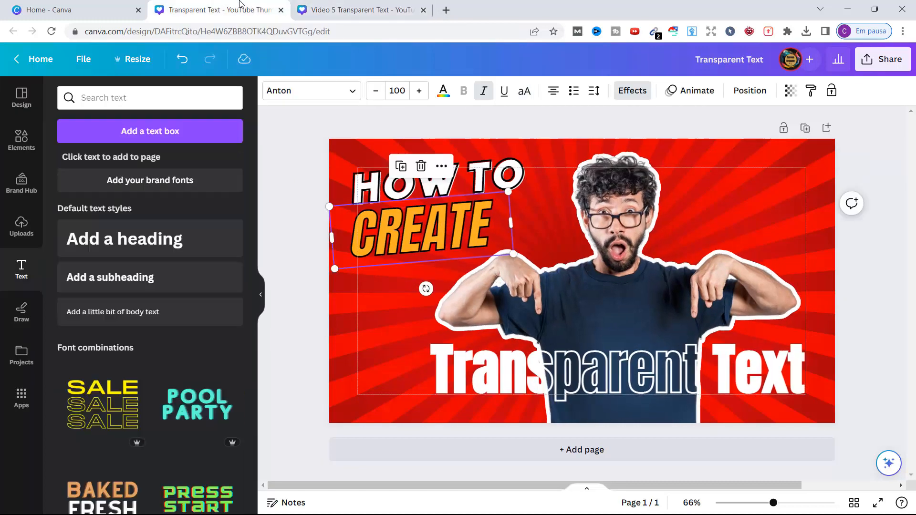
Move the "CREATE" heading slightly down to widen its gap from "HOW TO"
{"action": "left_click", "coordinate": [425, 185]}
{"action": "left_click", "coordinate": [414, 233]}
{"action": "left_click_drag", "start_coordinate": [414, 232], "coordinate": [413, 238]}
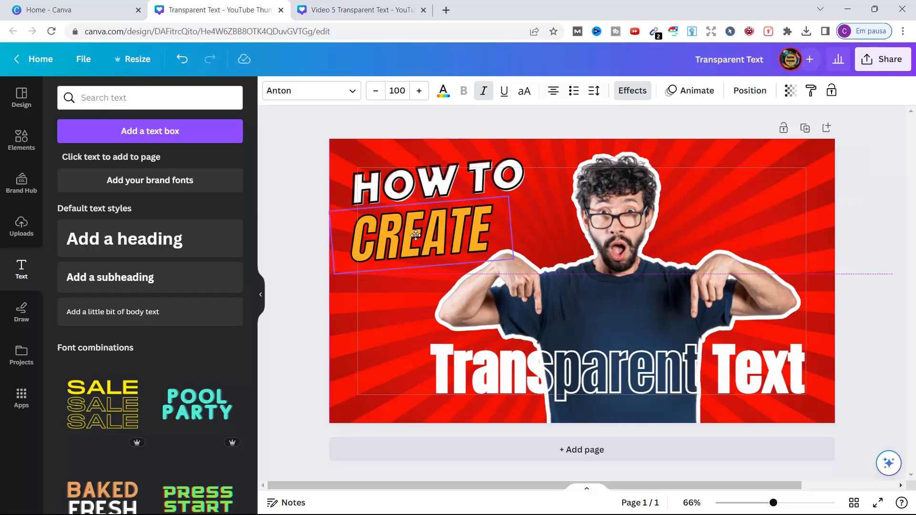
Shift the "HOW TO" and "CREATE" headings slightly right to the page margin and check them against the reference design
{"action": "left_click", "coordinate": [389, 195]}
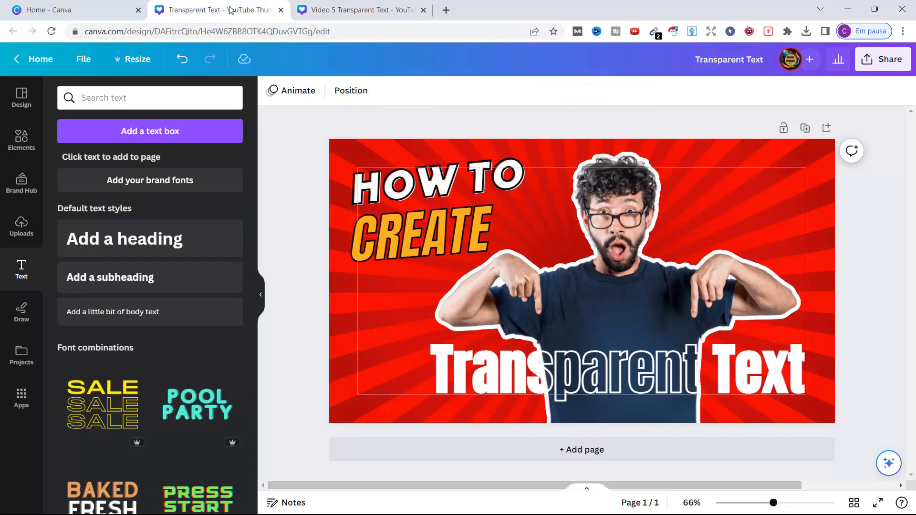
{"action": "left_click_drag", "start_coordinate": [419, 189], "coordinate": [429, 190]}
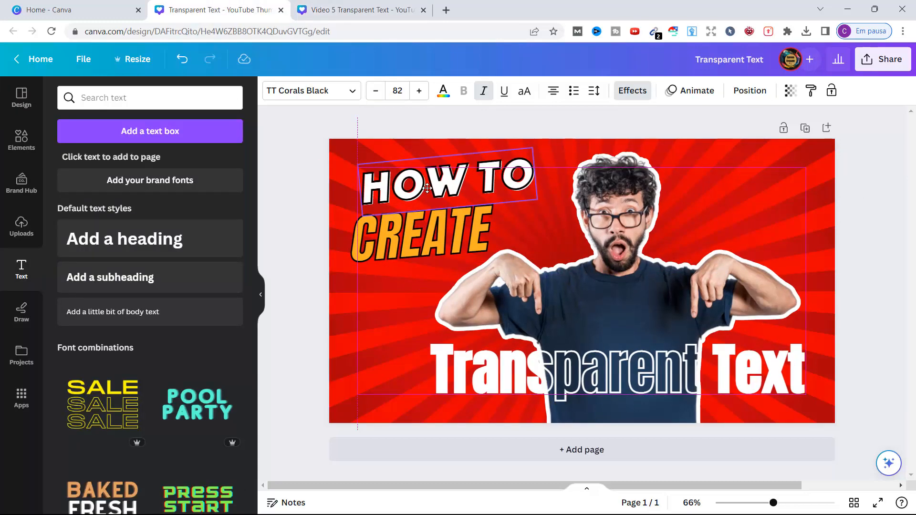
{"action": "left_click", "coordinate": [411, 237]}
{"action": "left_click_drag", "start_coordinate": [411, 237], "coordinate": [423, 237]}
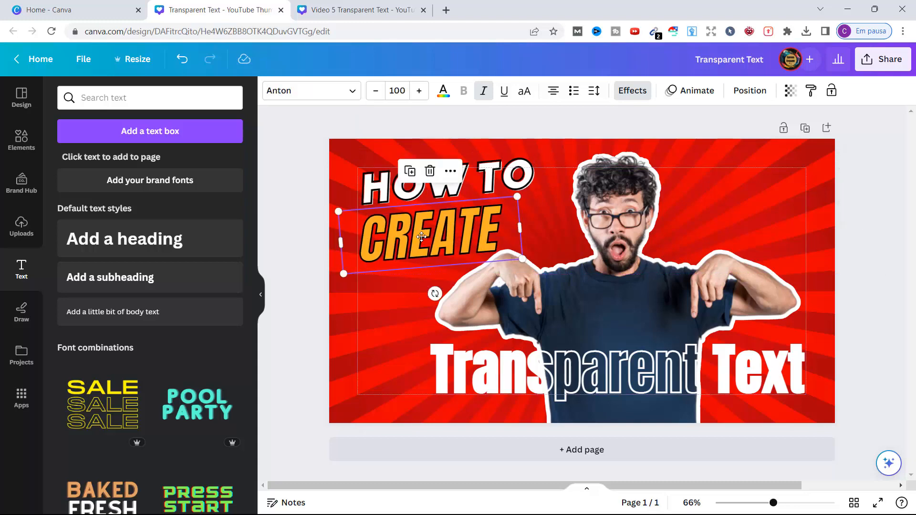
{"action": "left_click", "coordinate": [363, 9]}
{"action": "left_click", "coordinate": [198, 9]}
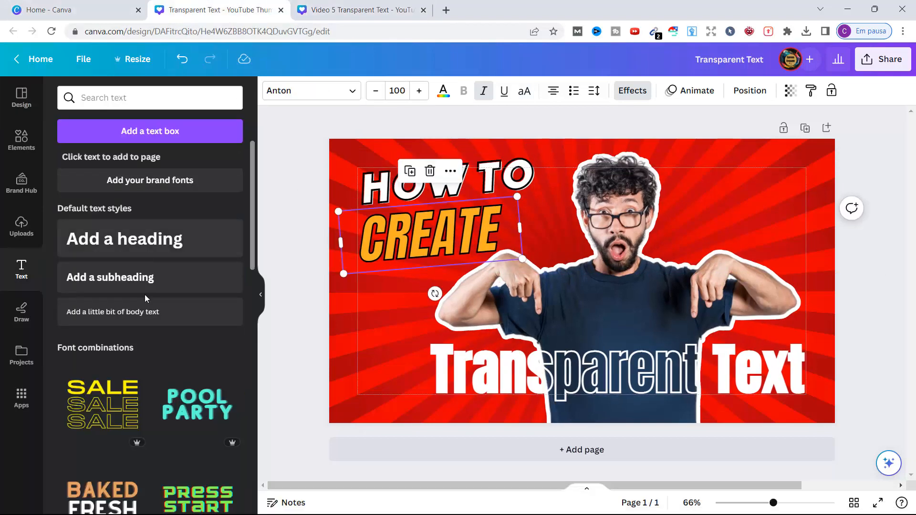
{"action": "key", "text": "Escape"}
Add the recently used white brush stroke, shrink it to a short underline and place it just beneath "CREATE"
{"action": "left_click", "coordinate": [22, 140]}
{"action": "left_click", "coordinate": [67, 126]}
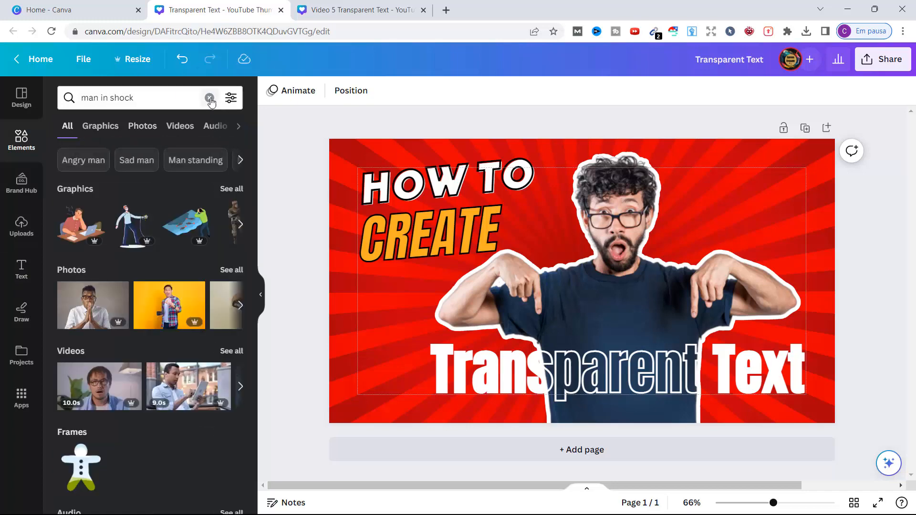
{"action": "left_click", "coordinate": [209, 98]}
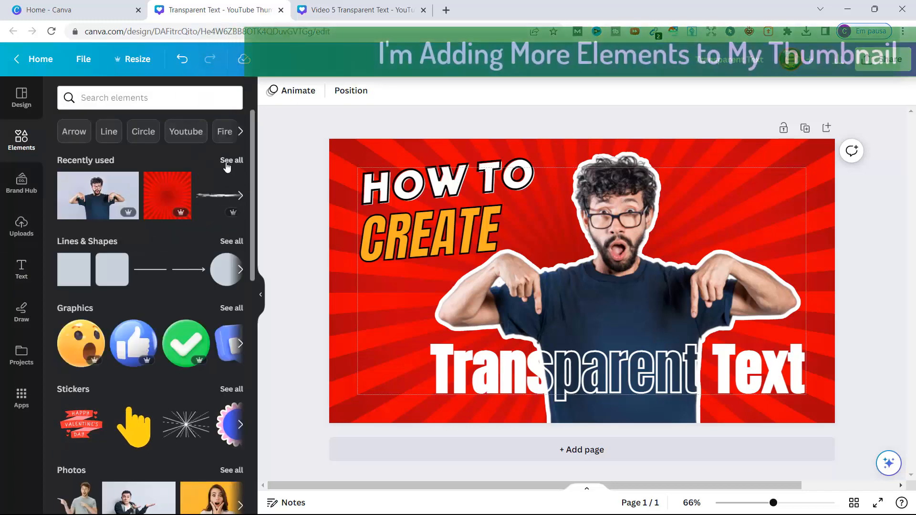
{"action": "left_click", "coordinate": [231, 160]}
{"action": "left_click", "coordinate": [82, 193]}
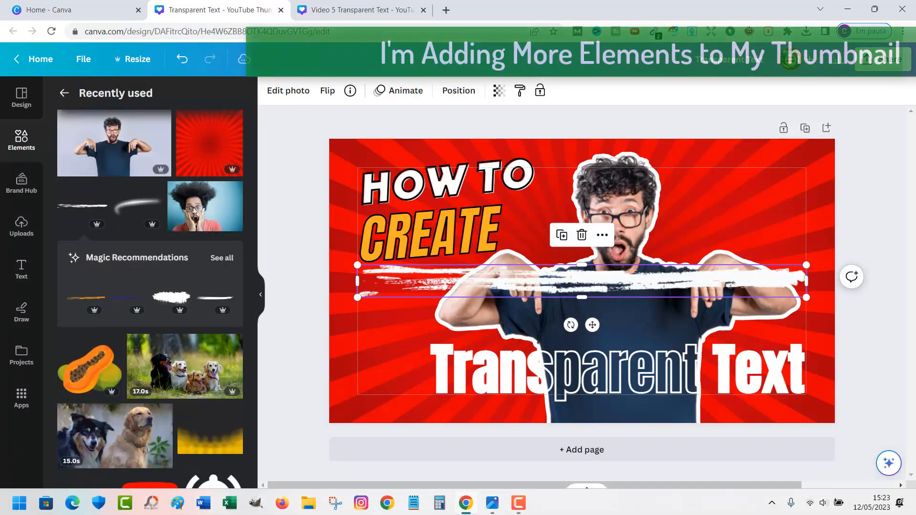
{"action": "left_click_drag", "start_coordinate": [806, 295], "coordinate": [444, 266]}
{"action": "left_click_drag", "start_coordinate": [414, 300], "coordinate": [414, 303]}
{"action": "left_click", "coordinate": [305, 227]}
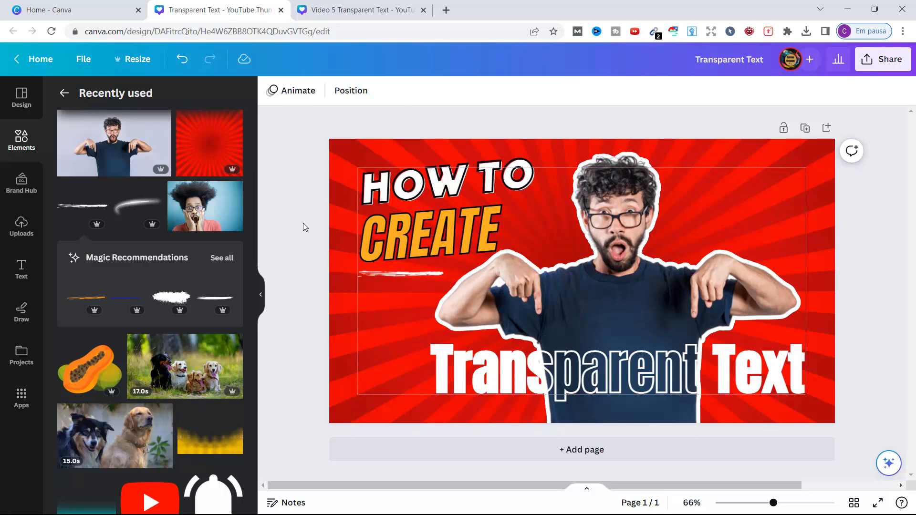
Compare the brush-stroke underline with the reference design and rotate it to -5° to follow the tilted heading
{"action": "left_click", "coordinate": [344, 9]}
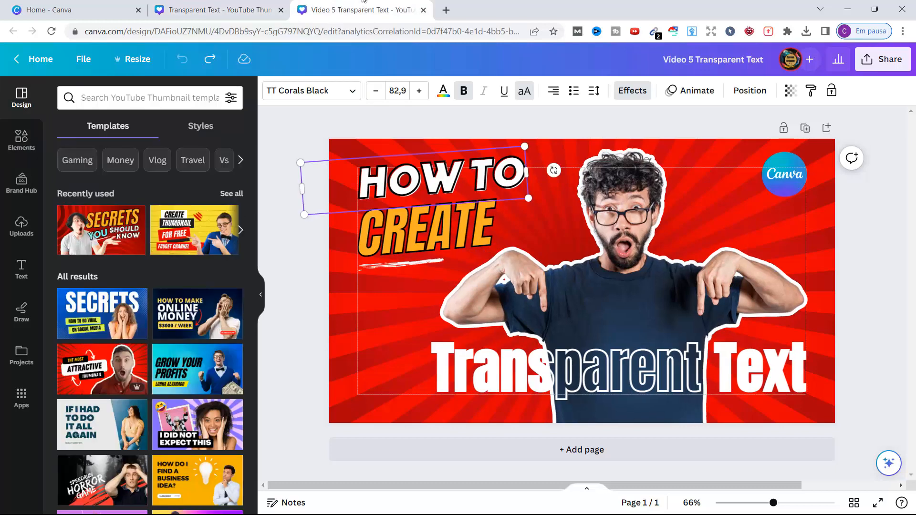
{"action": "left_click", "coordinate": [214, 9]}
{"action": "left_click", "coordinate": [420, 273]}
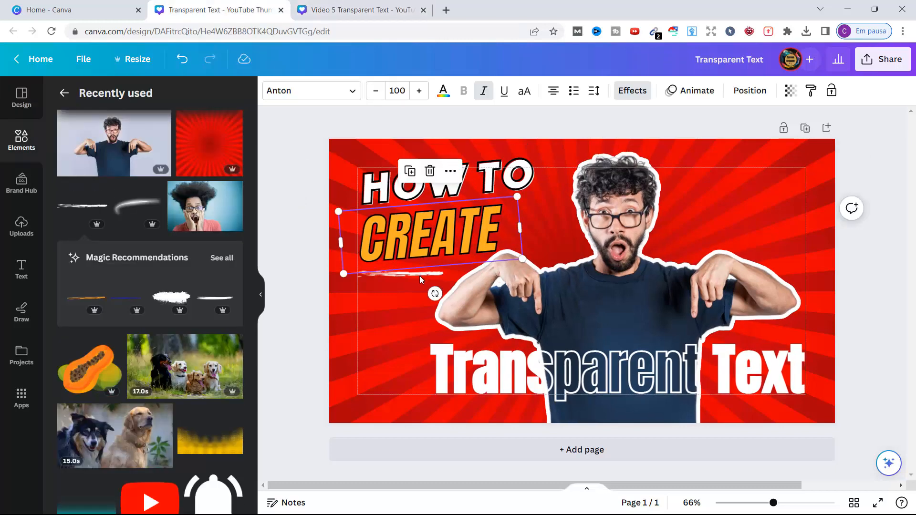
{"action": "left_click", "coordinate": [310, 285]}
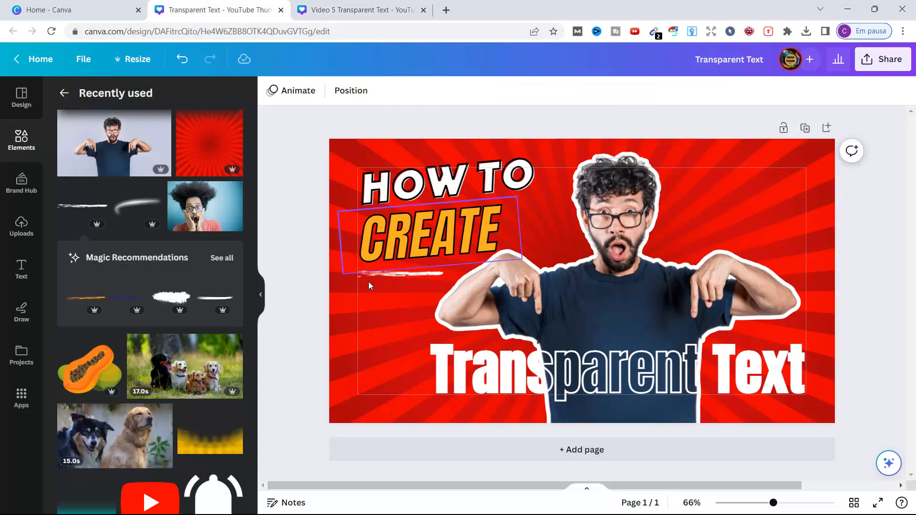
{"action": "left_click", "coordinate": [400, 275]}
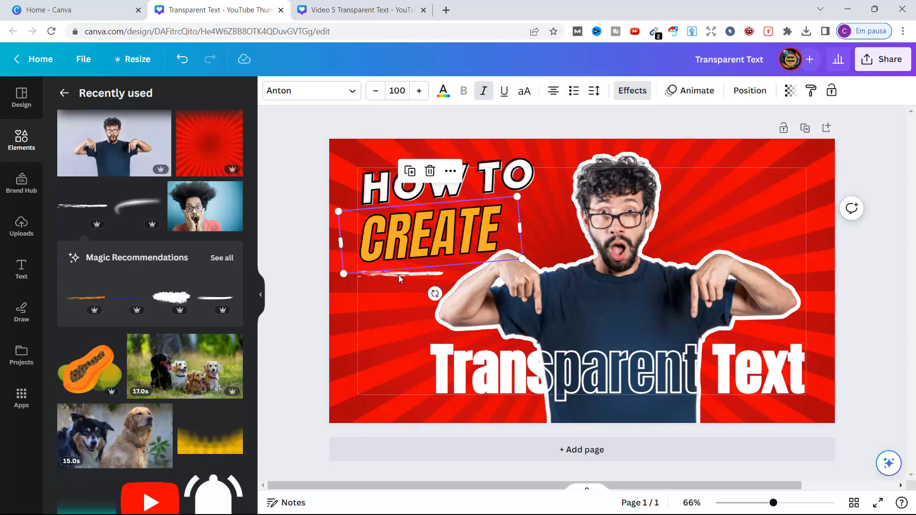
{"action": "left_click", "coordinate": [437, 277]}
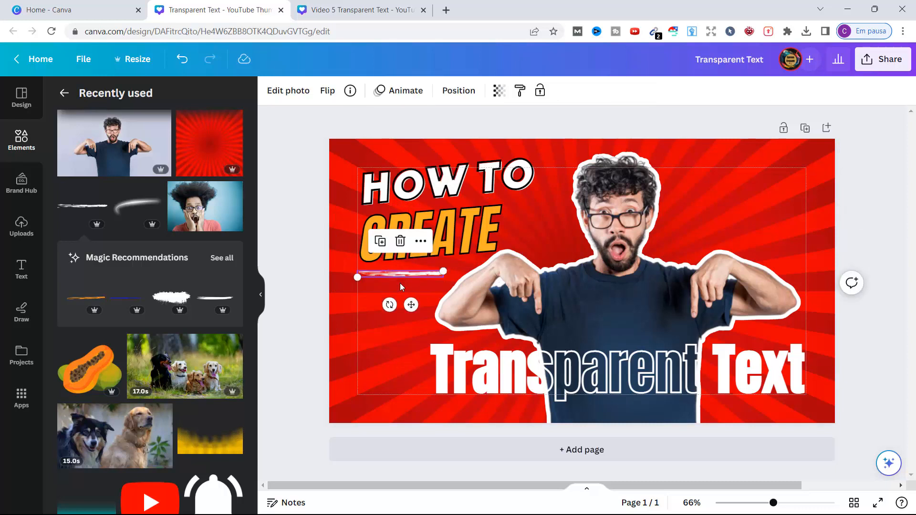
{"action": "left_click_drag", "start_coordinate": [391, 305], "coordinate": [397, 306]}
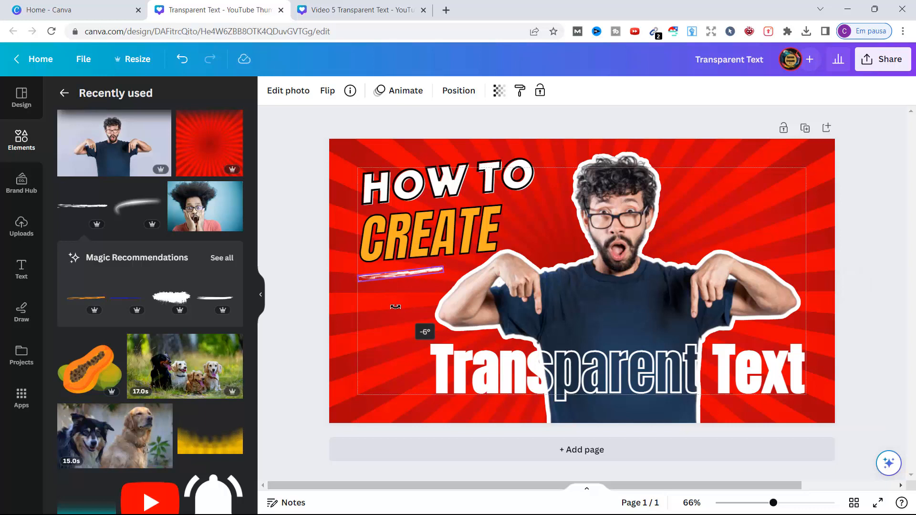
{"action": "left_click_drag", "start_coordinate": [396, 307], "coordinate": [393, 305]}
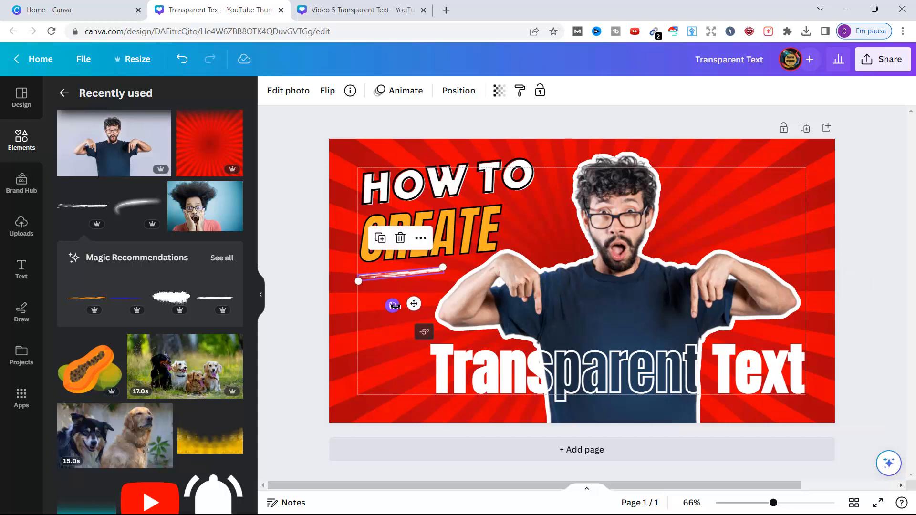
{"action": "left_click", "coordinate": [313, 250]}
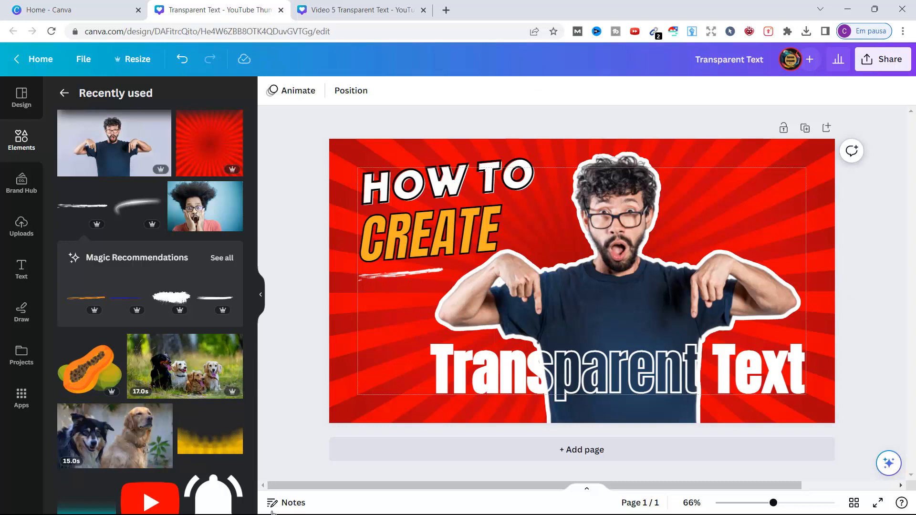
Add the uploaded round Canva logo, shrink it and place it in the thumbnail's upper-right corner
{"action": "mouse_move", "coordinate": [229, 514]}
{"action": "left_click", "coordinate": [22, 138]}
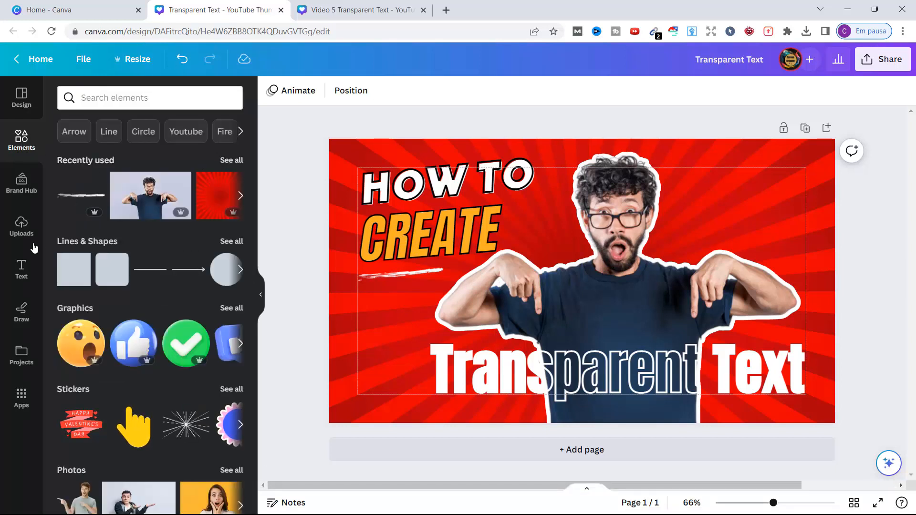
{"action": "left_click", "coordinate": [21, 228]}
{"action": "left_click", "coordinate": [115, 388]}
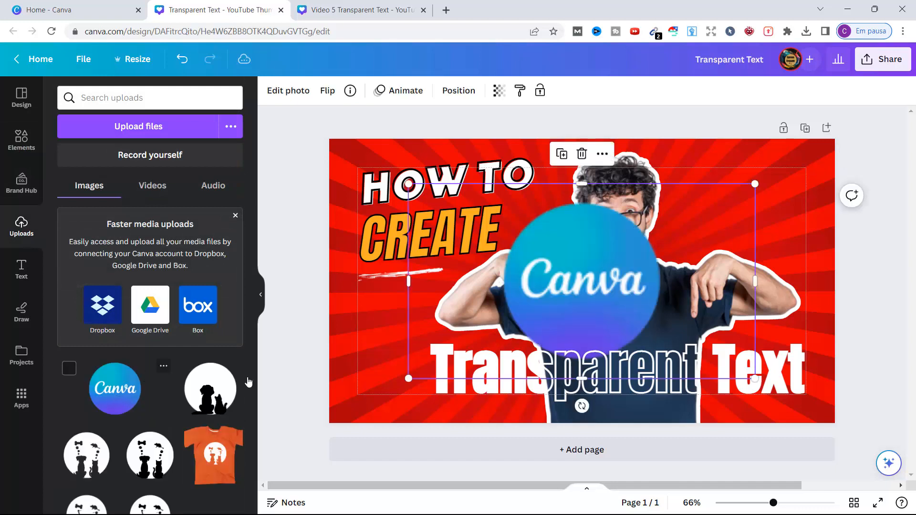
{"action": "left_click_drag", "start_coordinate": [408, 389], "coordinate": [650, 240]}
{"action": "left_click_drag", "start_coordinate": [702, 216], "coordinate": [783, 177]}
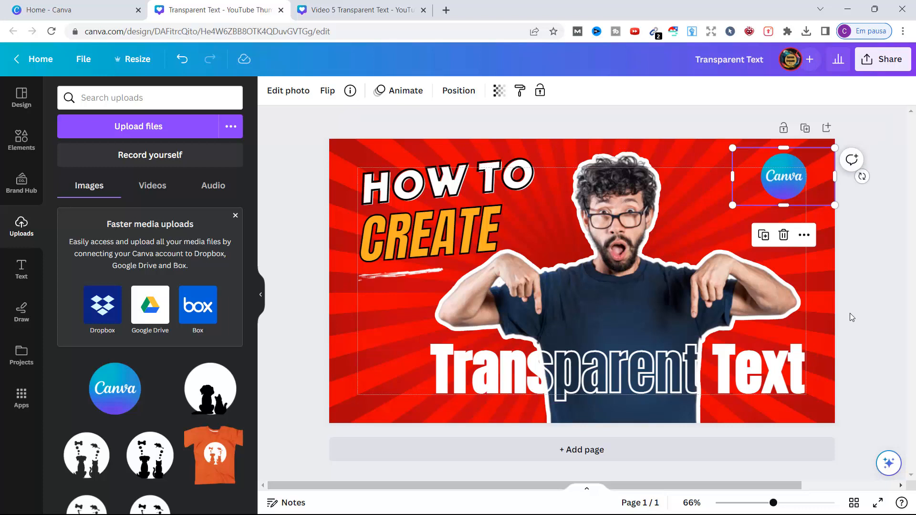
{"action": "left_click", "coordinate": [287, 415]}
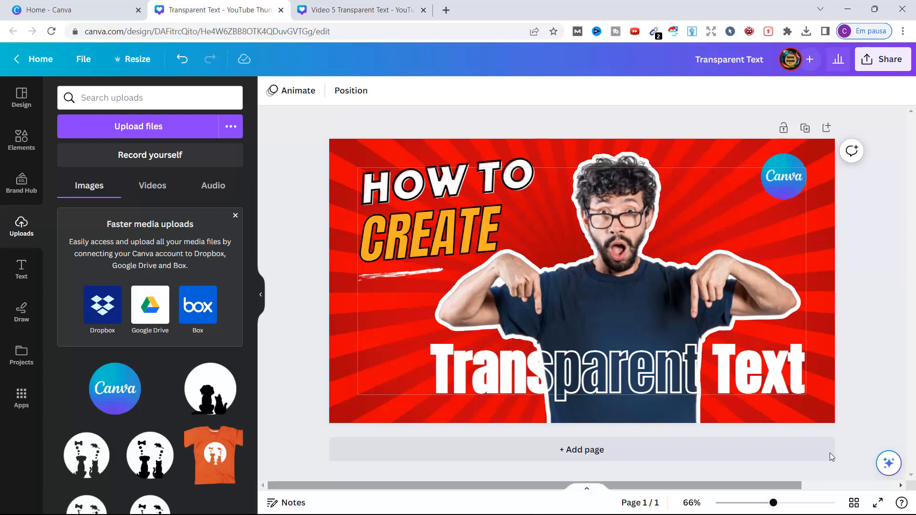
Download the finished thumbnail as a PNG at size 1 (1280 × 720 px)
{"action": "left_click", "coordinate": [894, 59]}
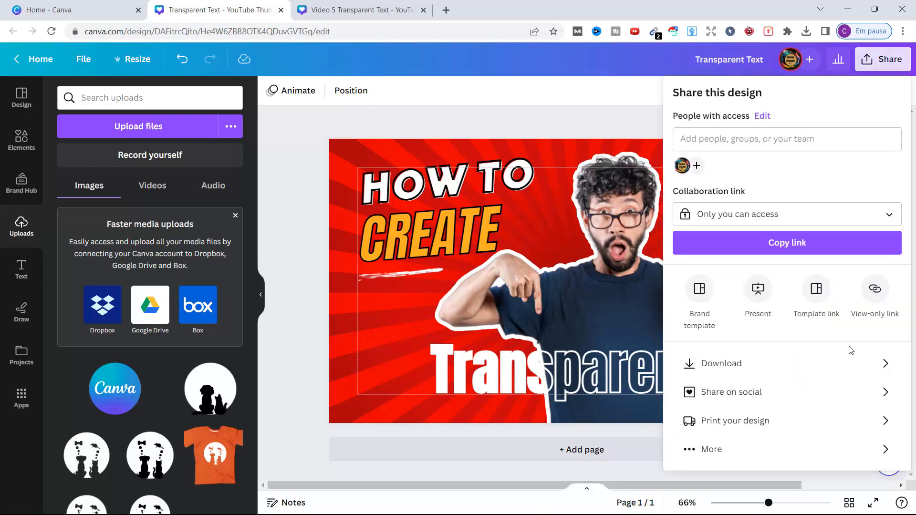
{"action": "left_click", "coordinate": [744, 366]}
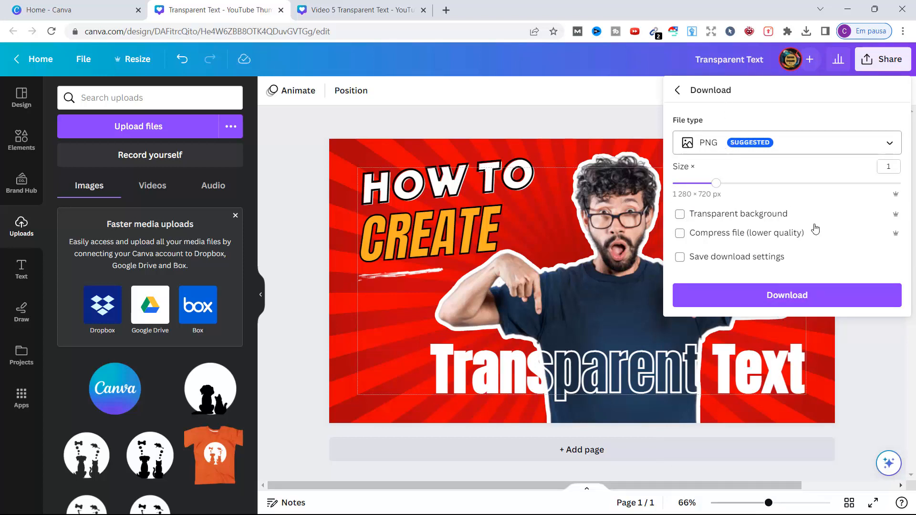
{"action": "left_click", "coordinate": [794, 297]}
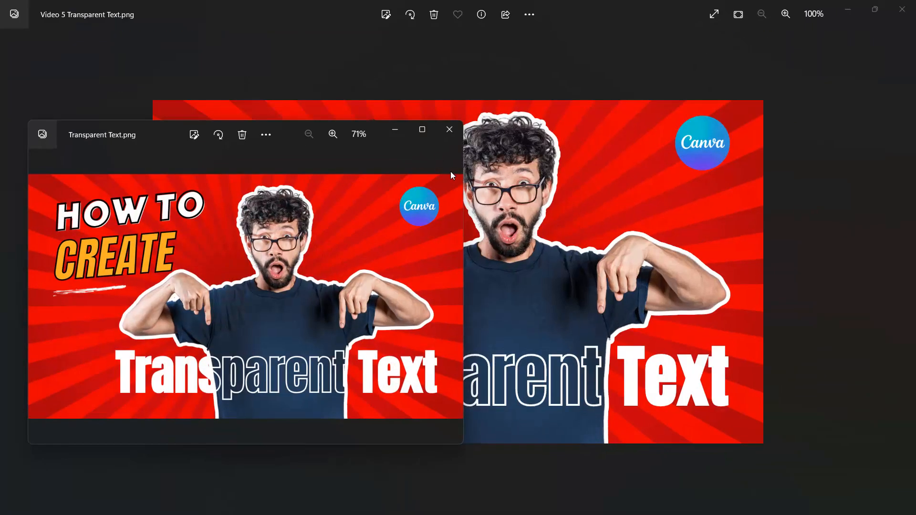
Compare the downloaded Transparent Text.png with Video 5 Transparent Text.png in the image viewer, and return to the design
{"action": "left_click_drag", "start_coordinate": [159, 136], "coordinate": [256, 76]}
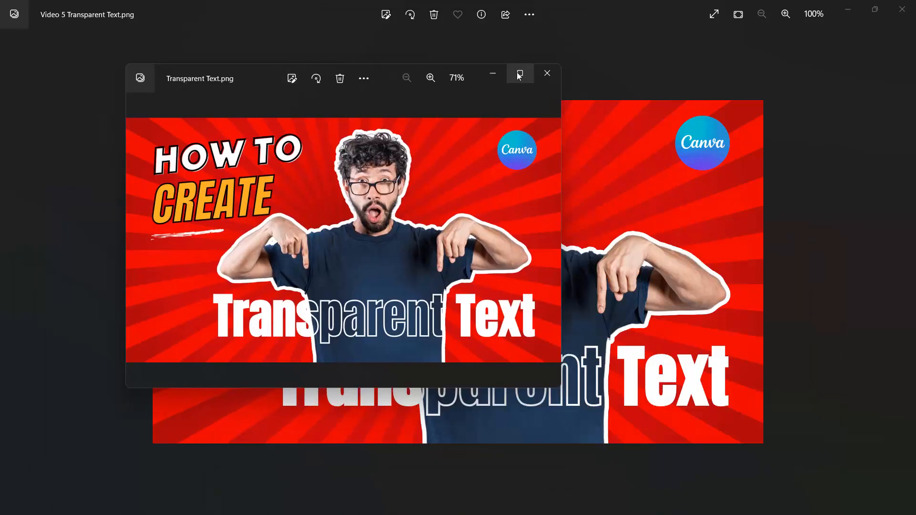
{"action": "left_click", "coordinate": [519, 75]}
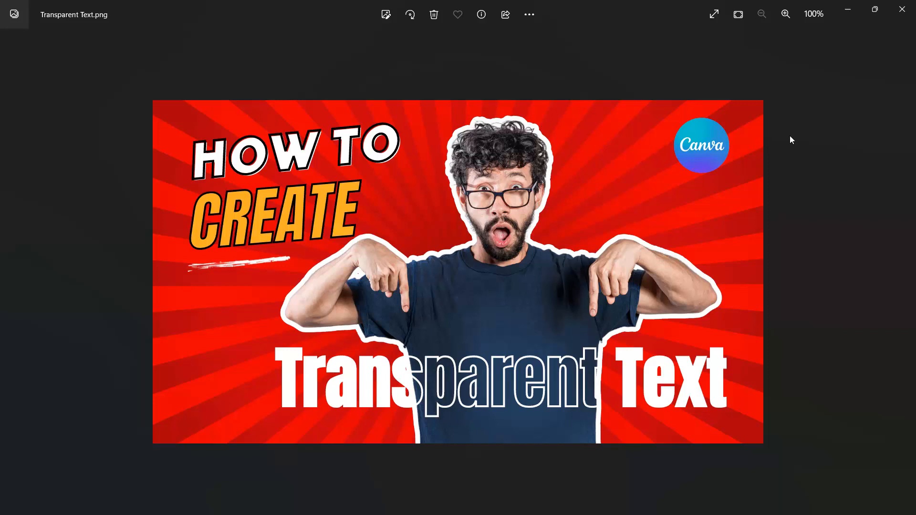
{"action": "left_click", "coordinate": [849, 13]}
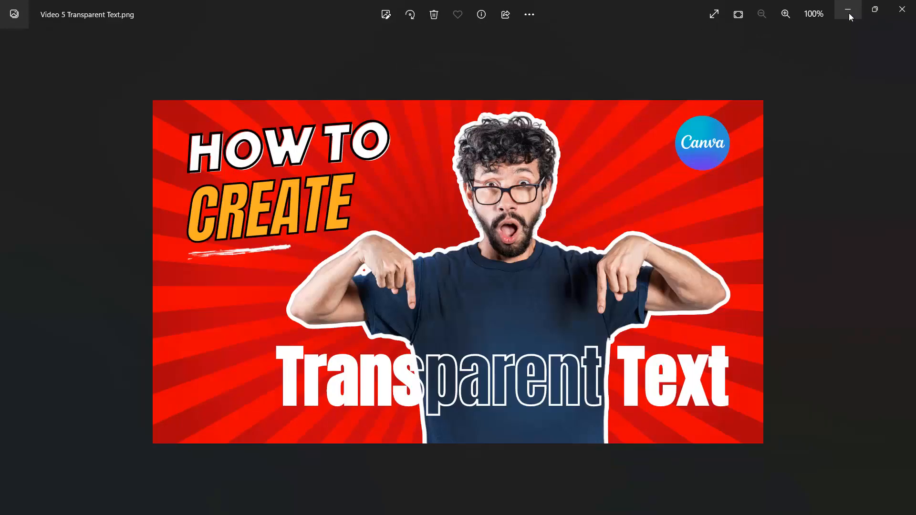
{"action": "left_click", "coordinate": [902, 9]}
{"action": "left_click", "coordinate": [890, 185]}
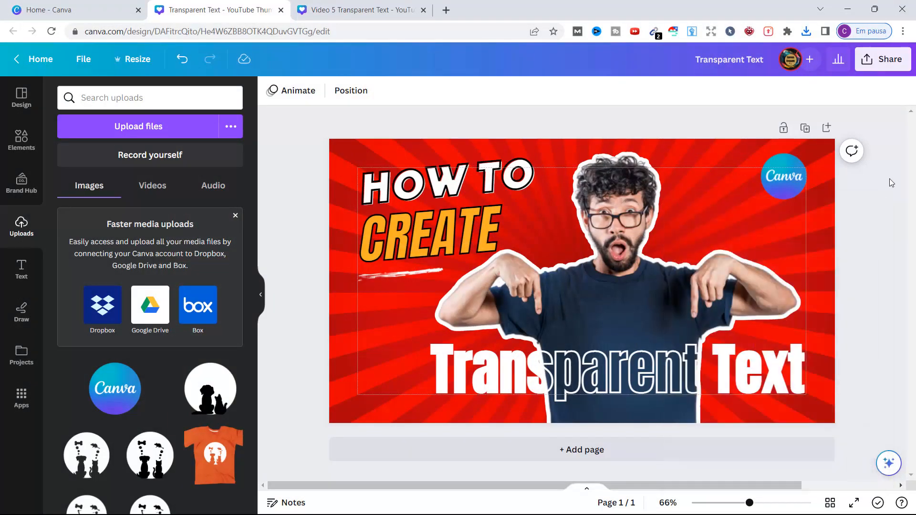